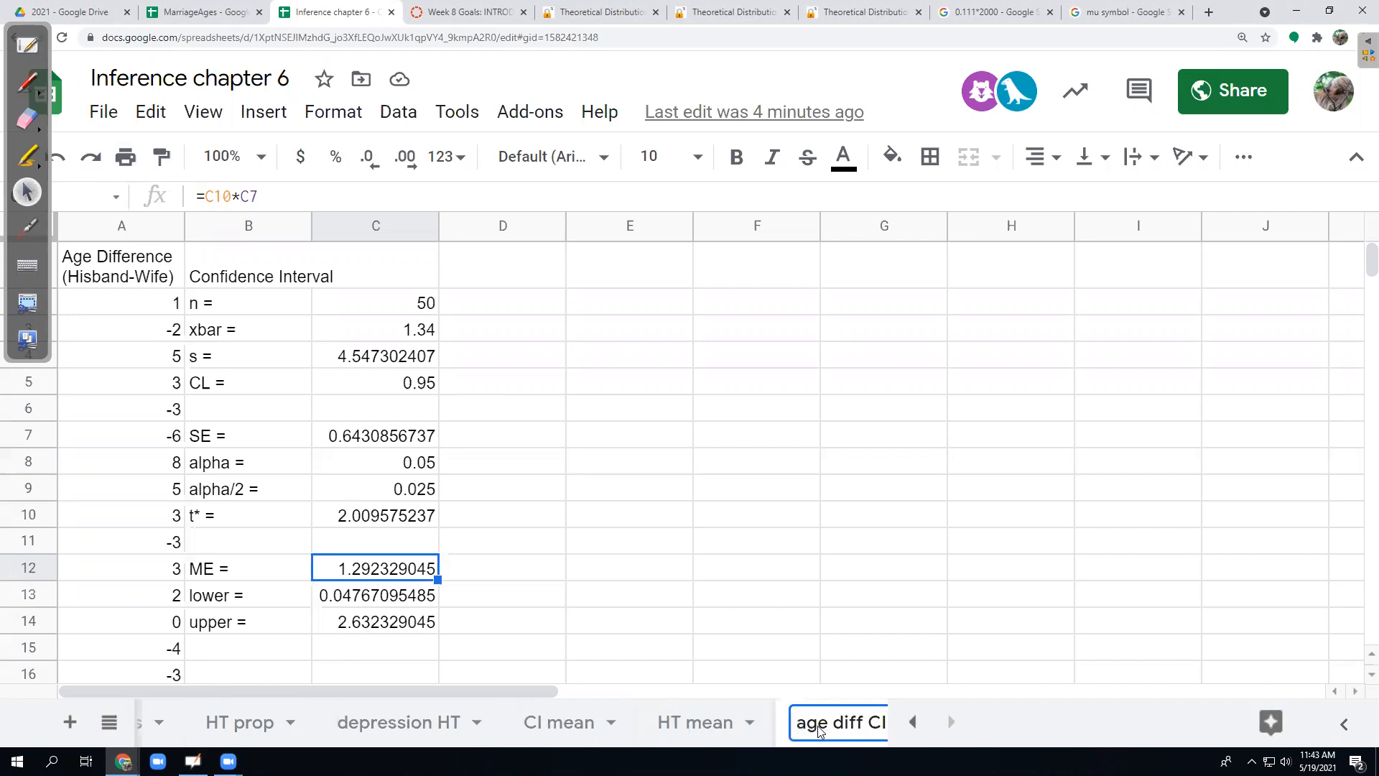
# Confirm the sheet name age diff CI and duplicate the HT mean sheet.
pyautogui.press('Return')
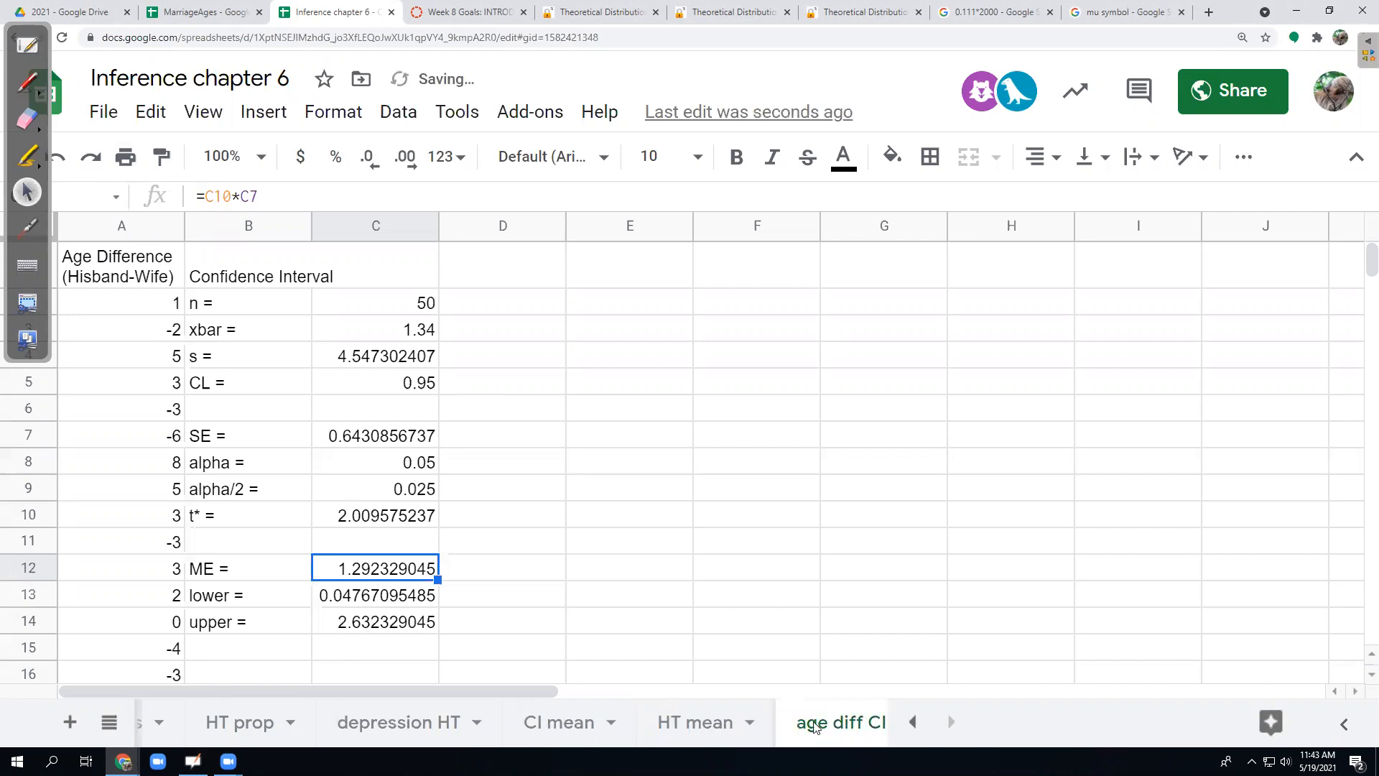
pyautogui.click(703, 726)
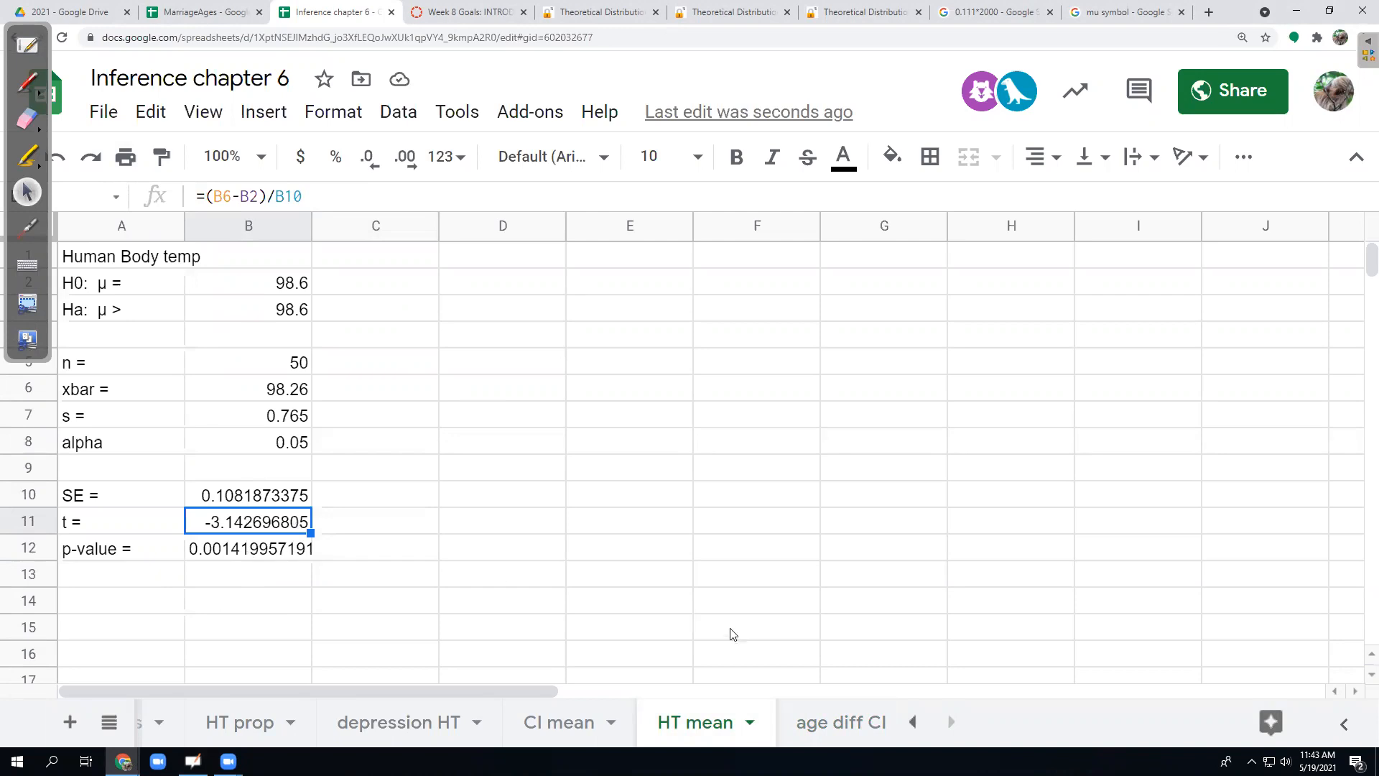
pyautogui.click(751, 723)
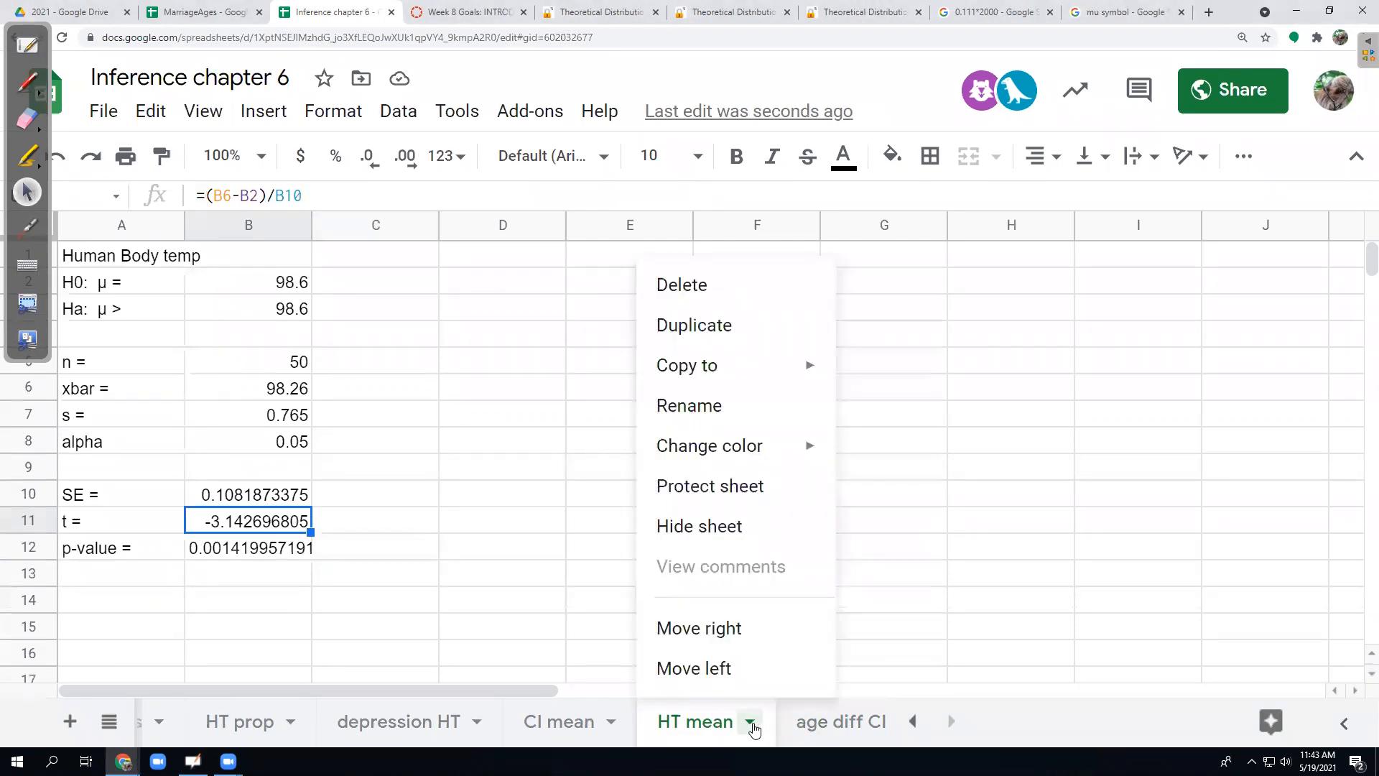
pyautogui.moveTo(729, 378)
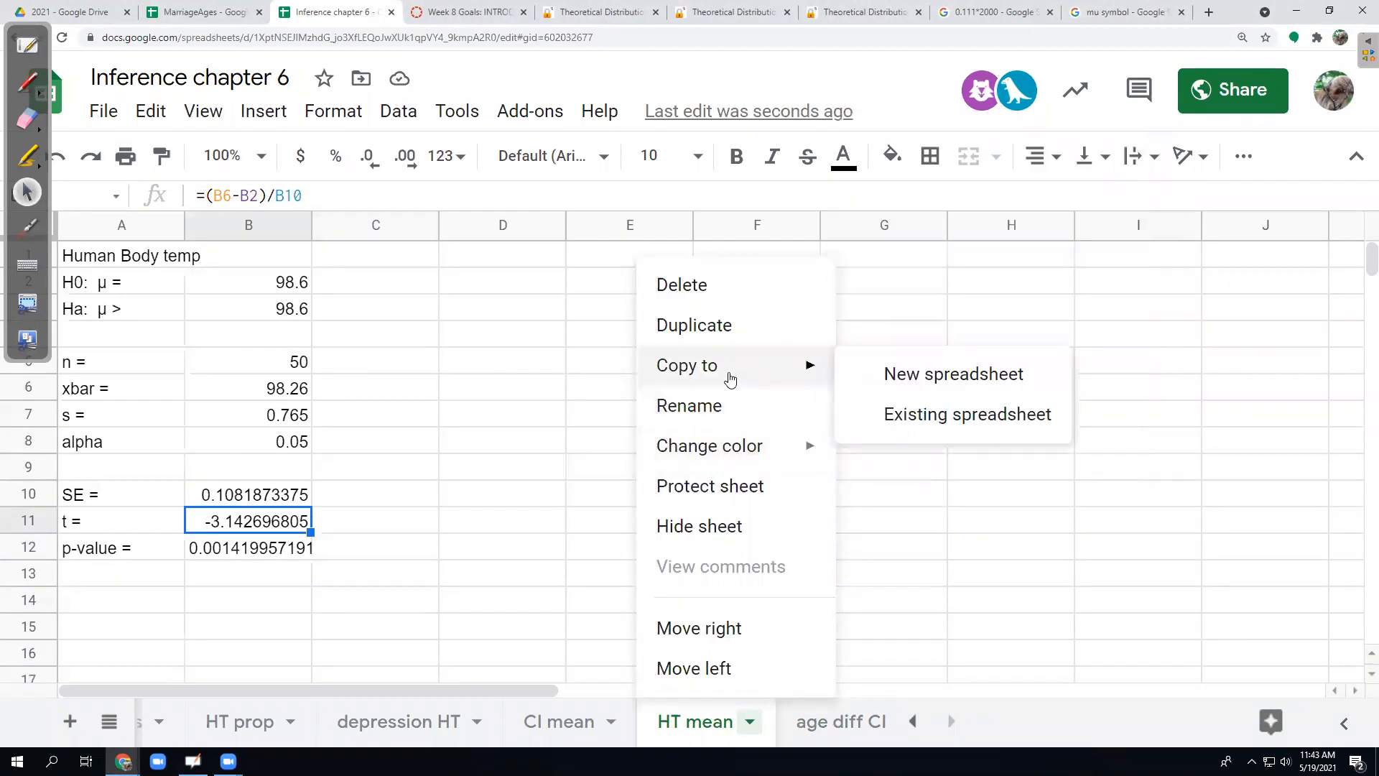
pyautogui.click(727, 326)
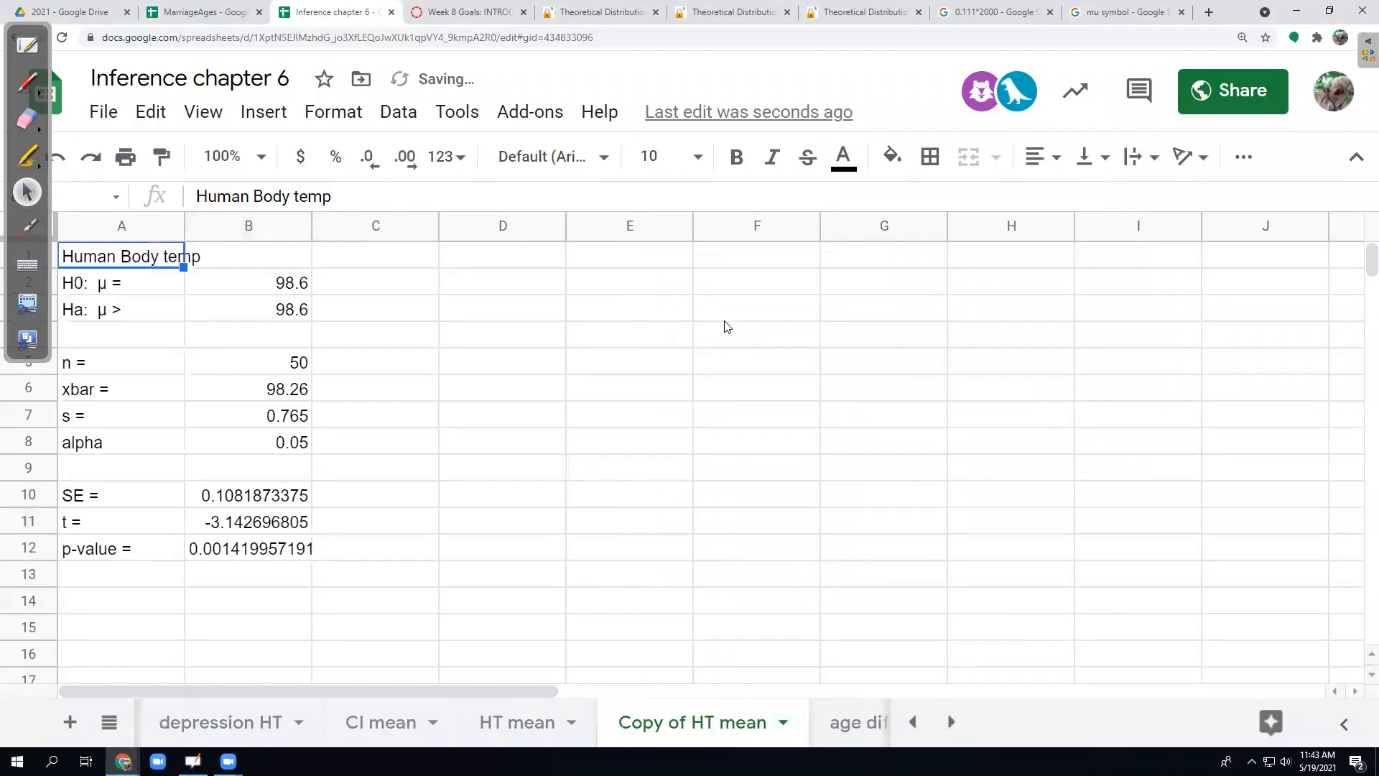
# Rename the duplicated HT mean sheet as "Age diff ht".
pyautogui.doubleClick(681, 722)
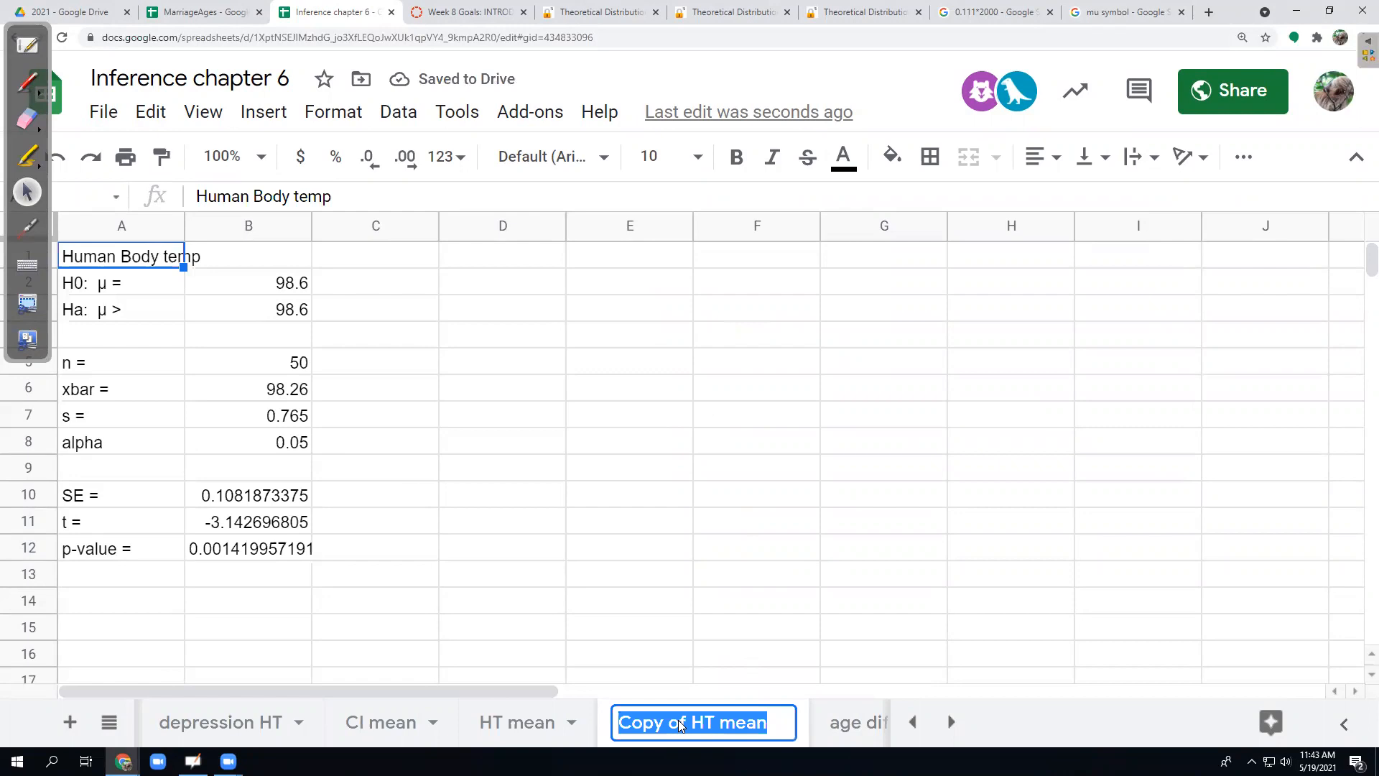
pyautogui.write('Age dif')
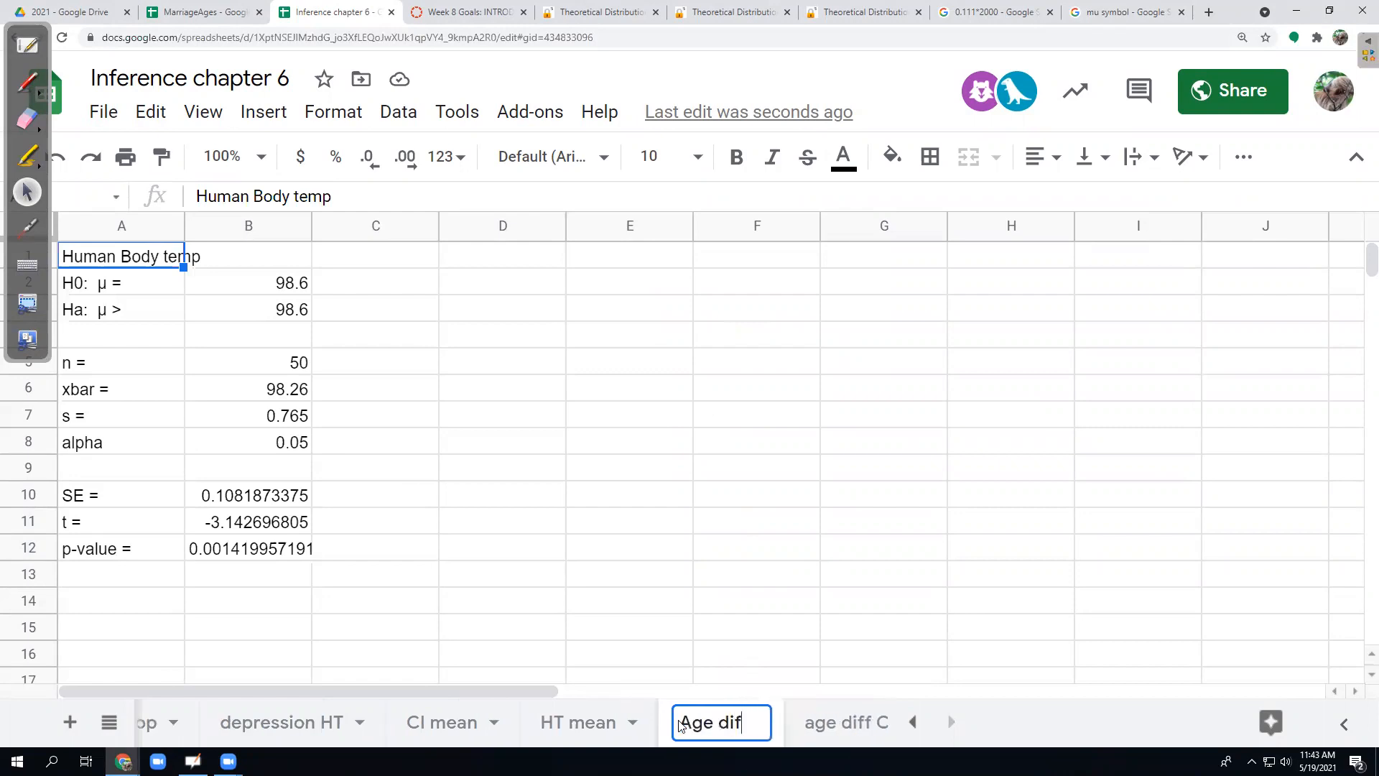
pyautogui.write('f ht')
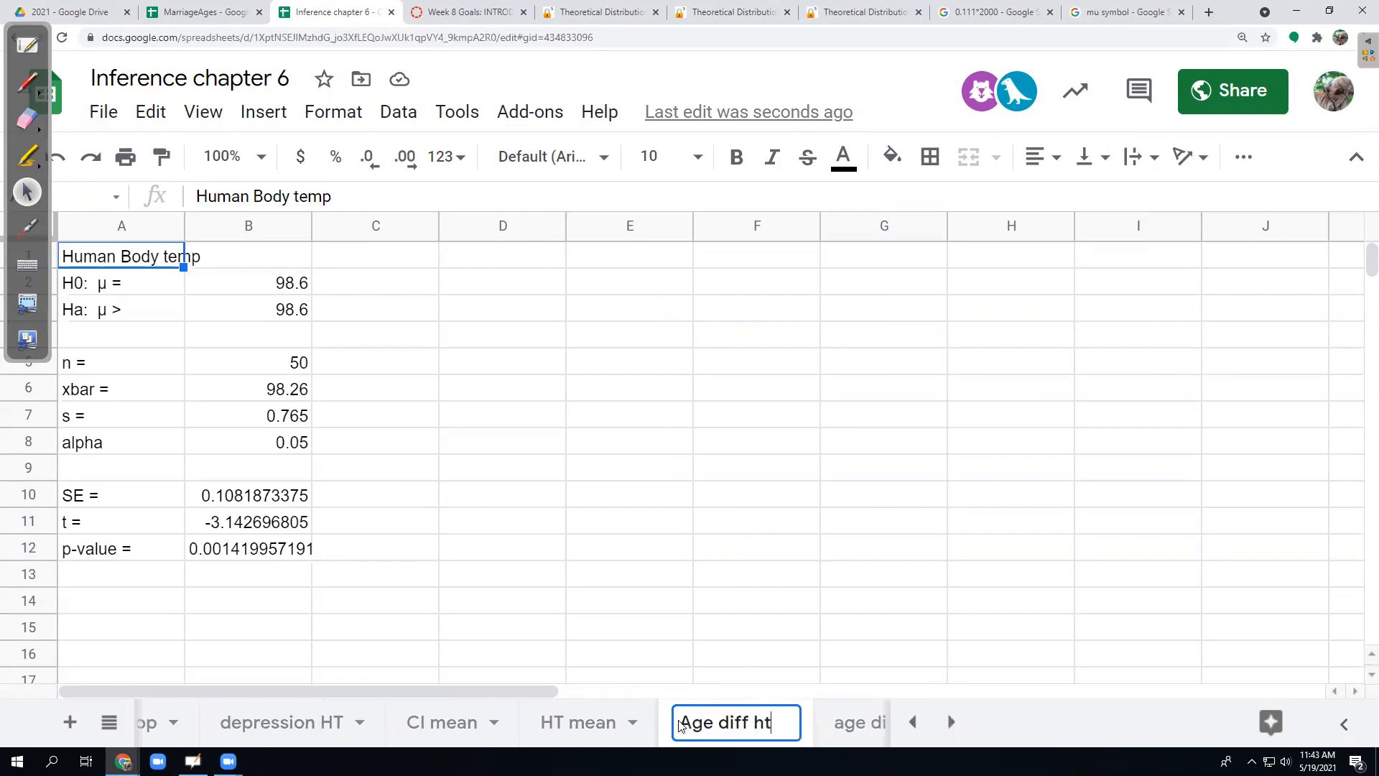
pyautogui.press('Return')
# Insert an empty column before column A on the Age diff ht sheet, after checking the data layout on age diff CI.
pyautogui.click(842, 727)
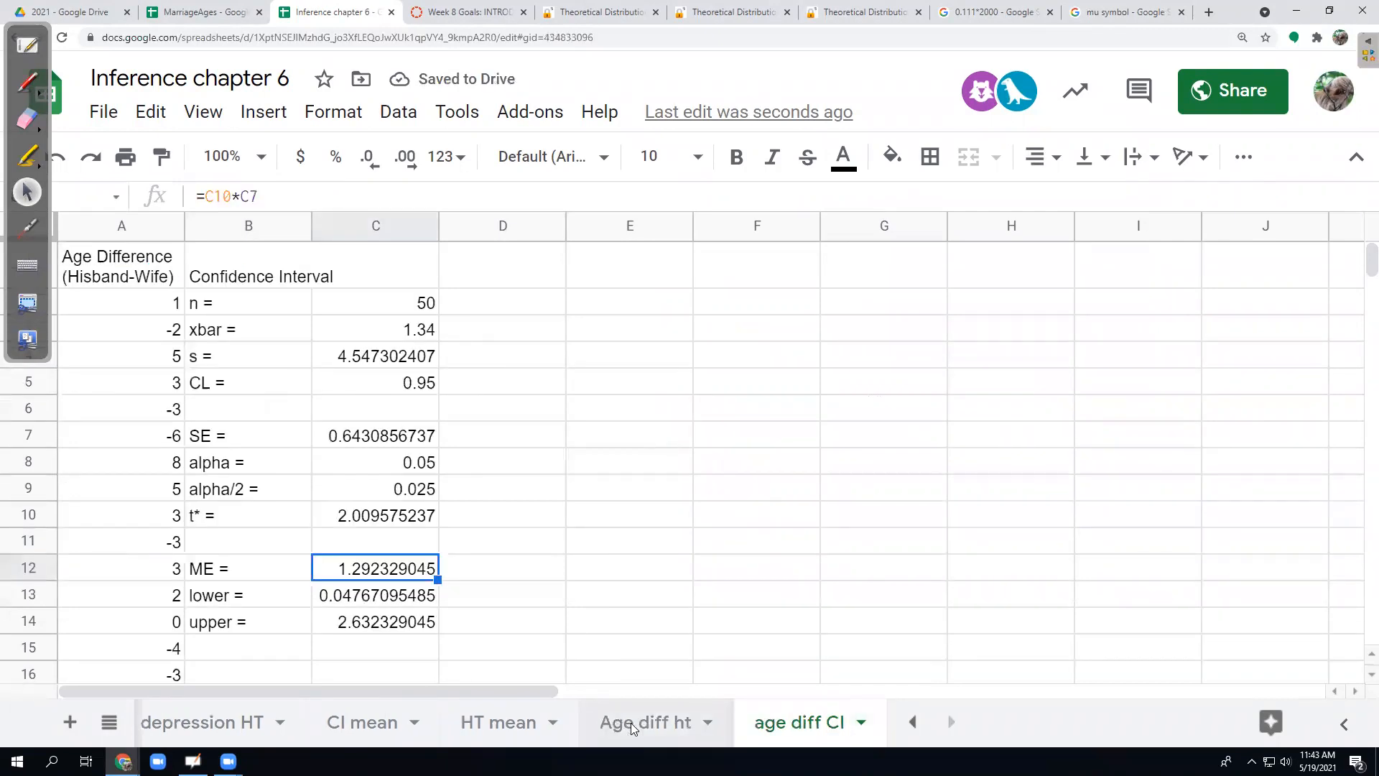
pyautogui.click(631, 722)
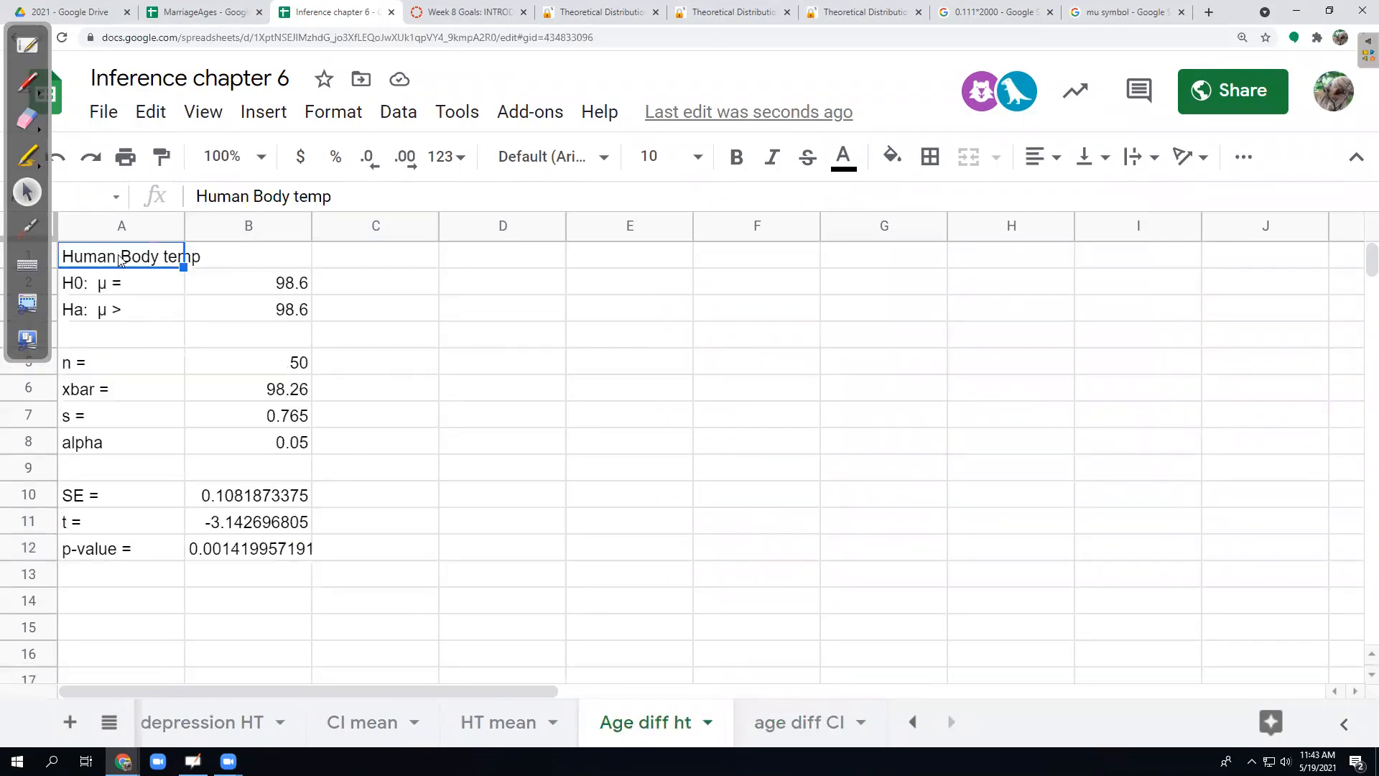
pyautogui.click(293, 366)
pyautogui.keyDown('shift'); pyautogui.click(298, 415); pyautogui.keyUp('shift')
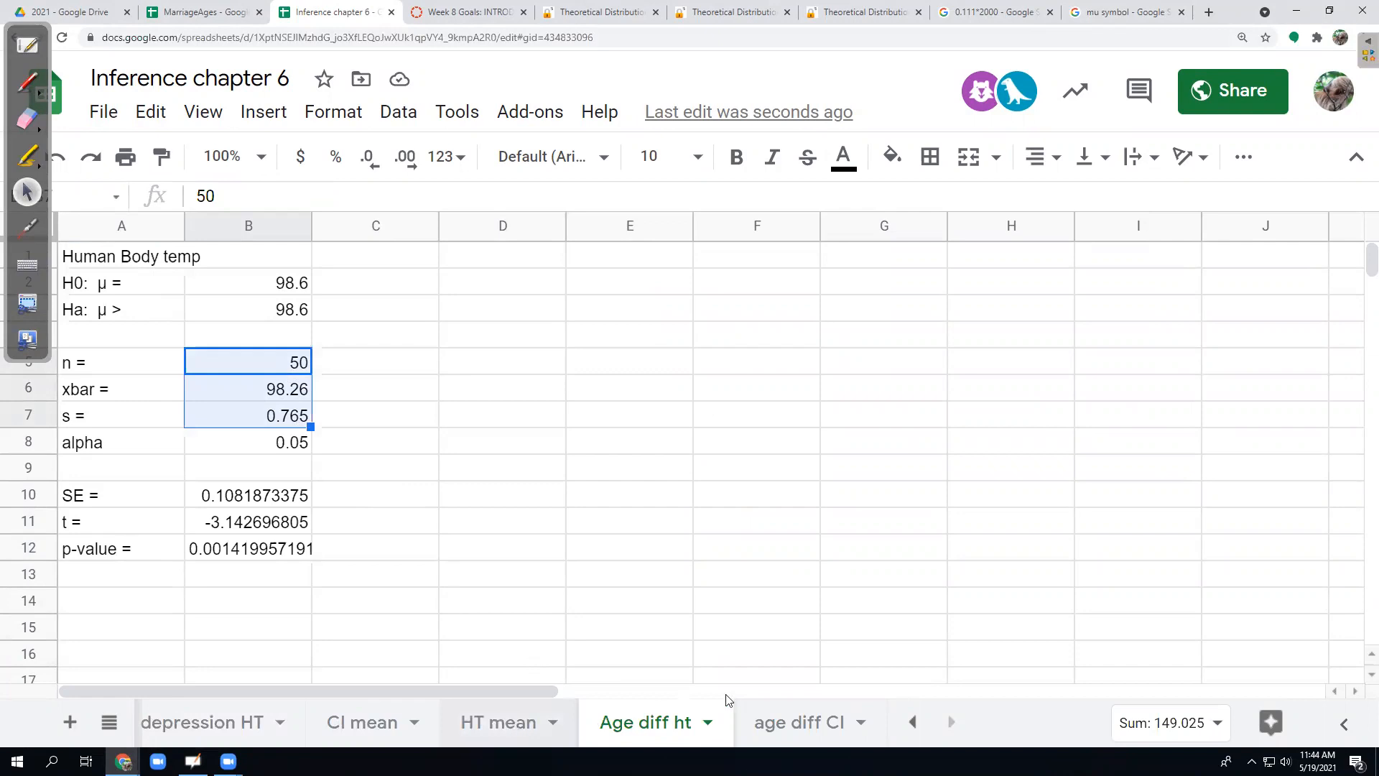
pyautogui.click(765, 723)
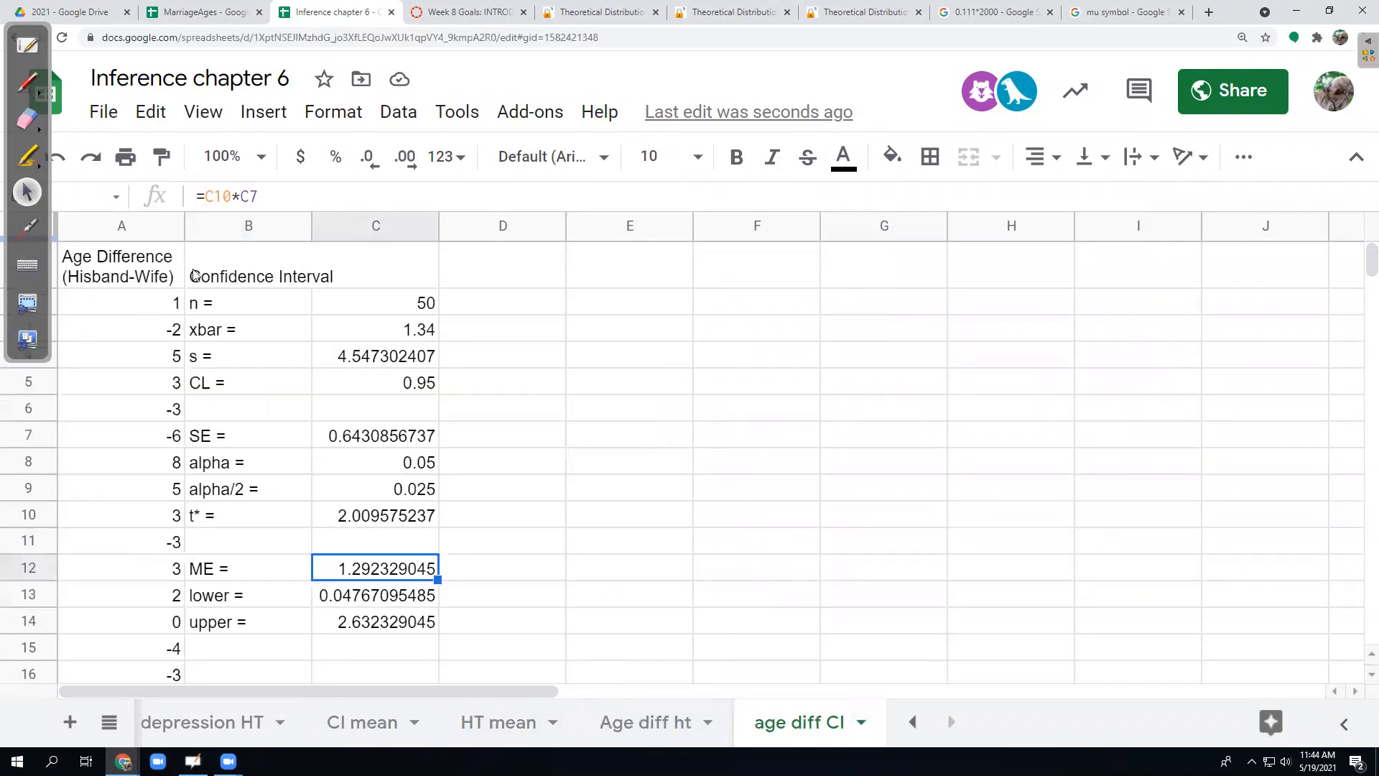
pyautogui.click(652, 723)
pyautogui.click(186, 260)
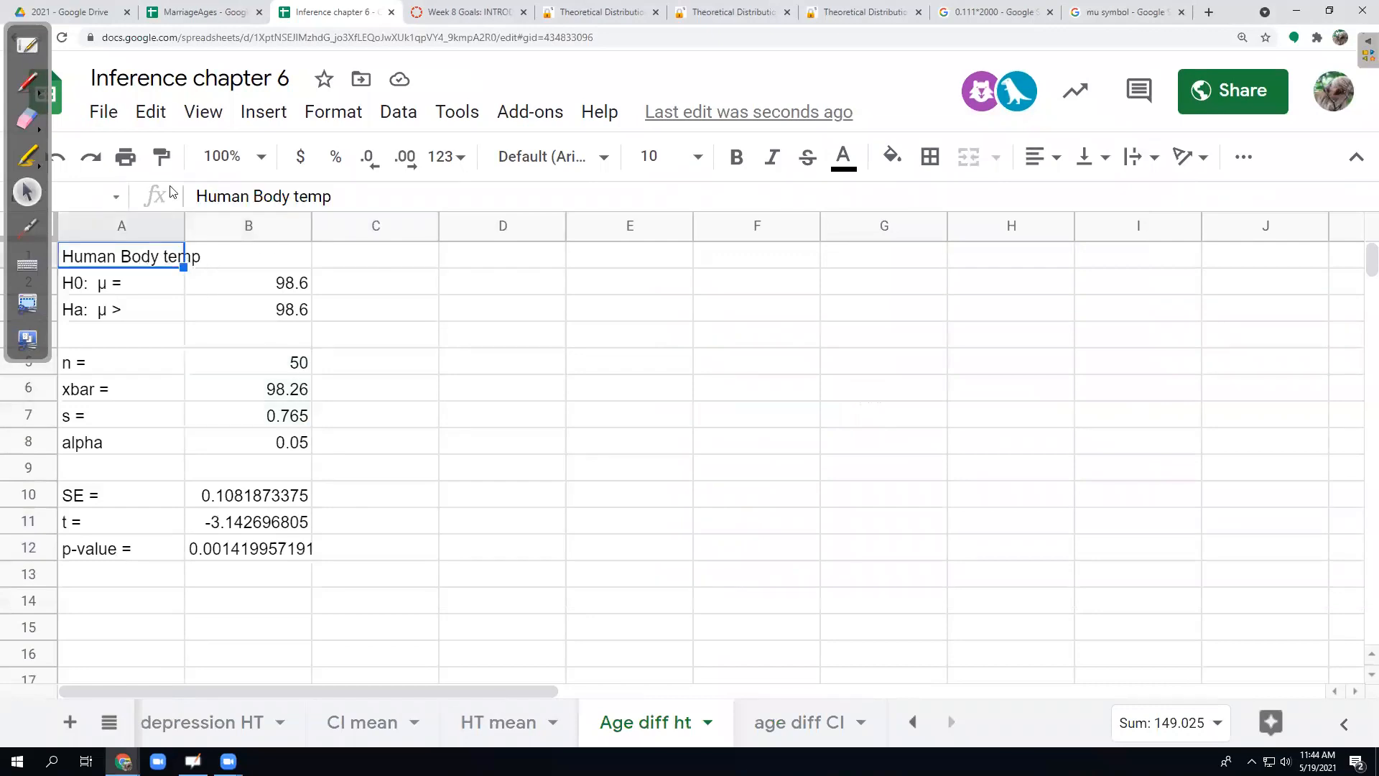
pyautogui.click(264, 112)
pyautogui.click(291, 260)
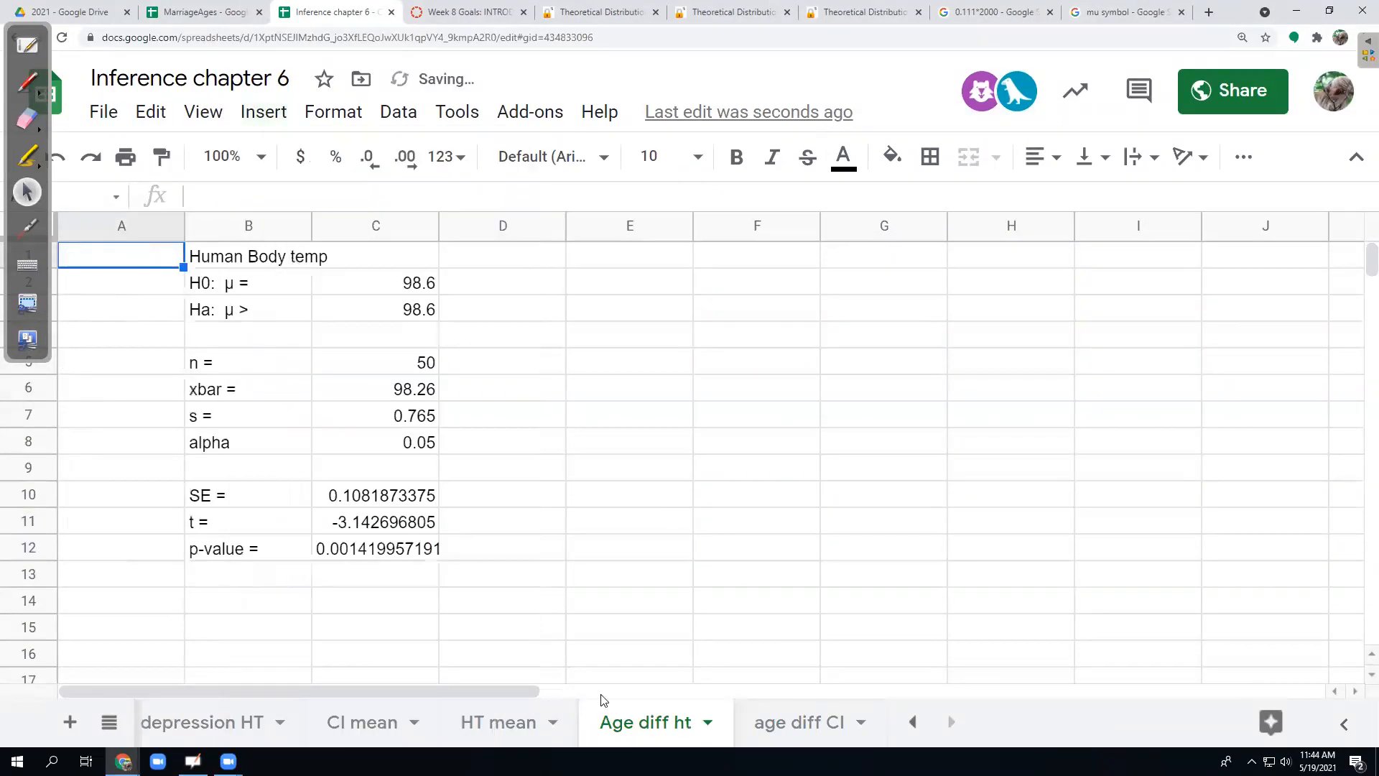
# Copy the whole Age Difference column from the age diff CI sheet into column A of the Age diff ht sheet.
pyautogui.click(770, 725)
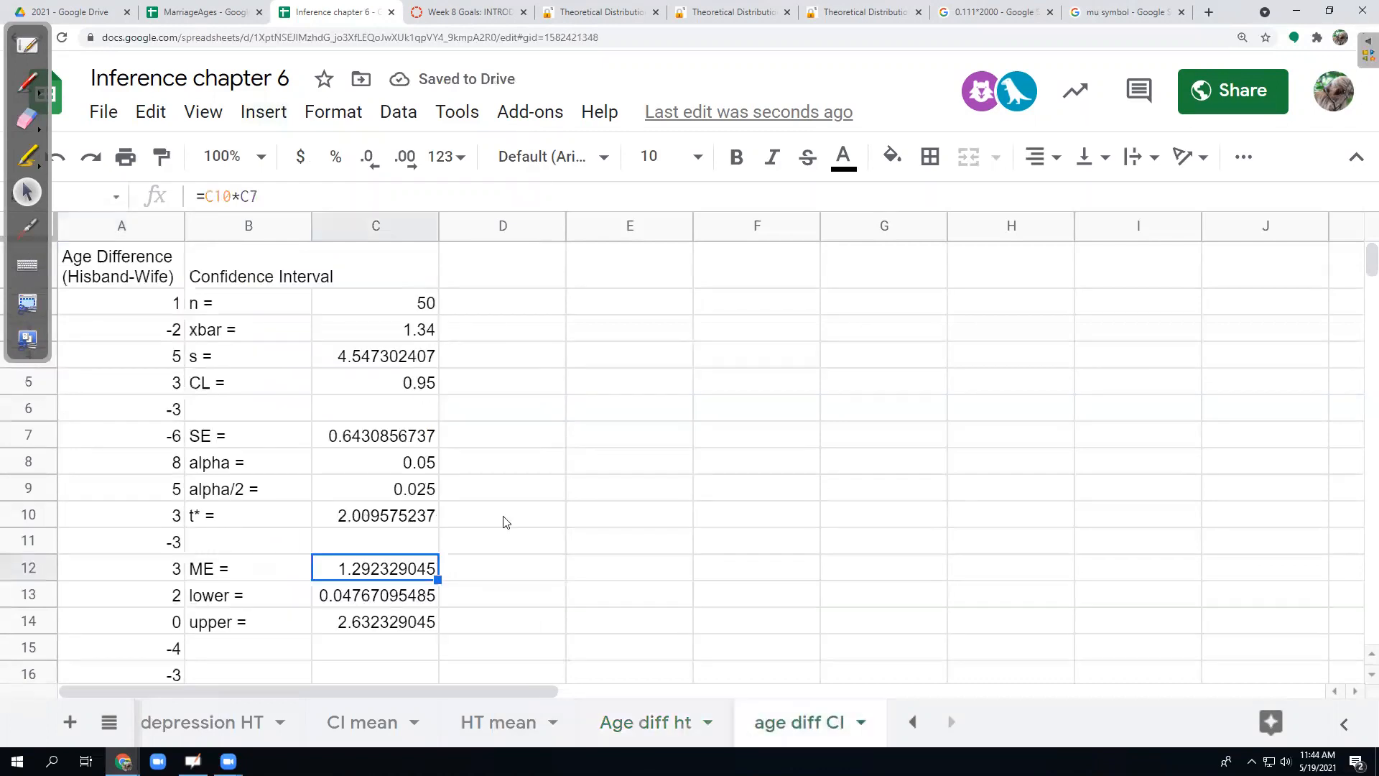
pyautogui.click(101, 225)
pyautogui.hotkey('ctrl', 'c')
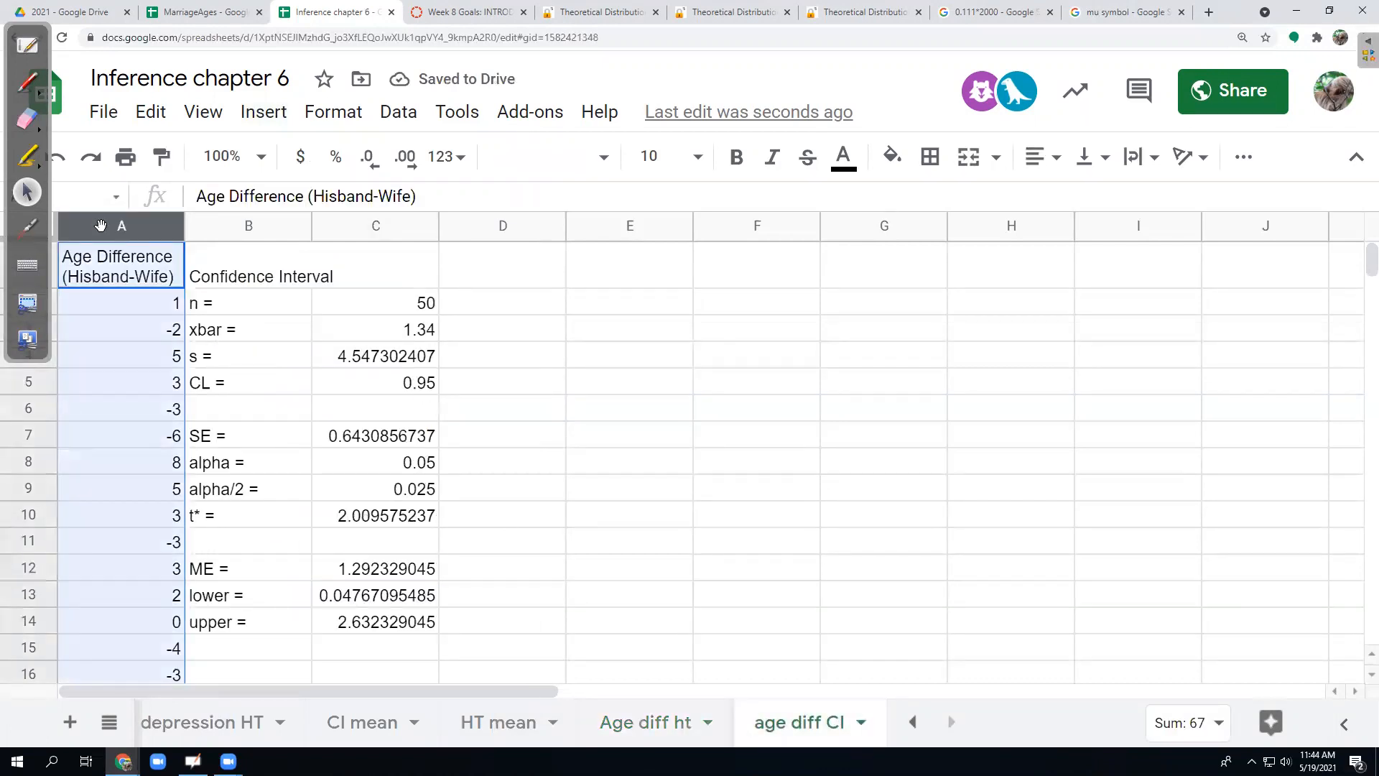
pyautogui.click(655, 724)
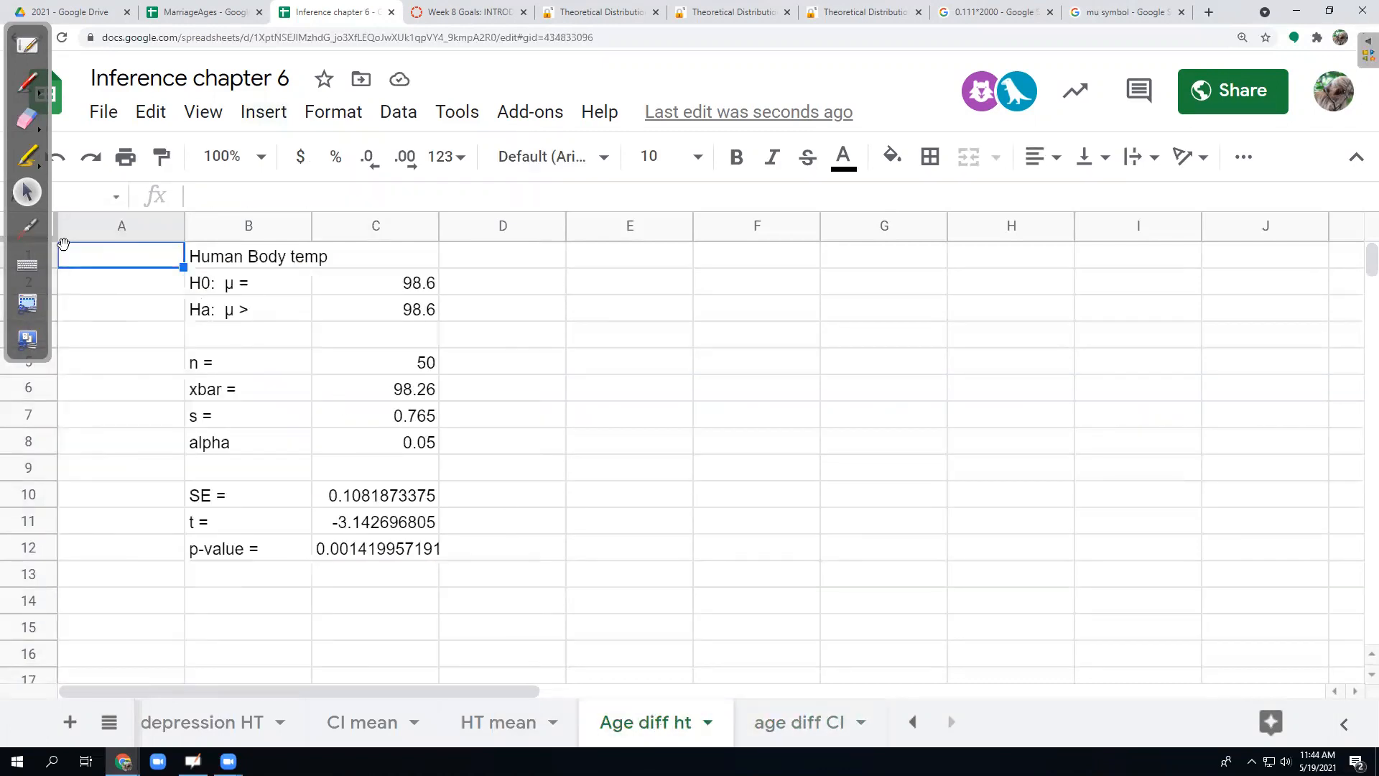
pyautogui.hotkey('ctrl', 'v')
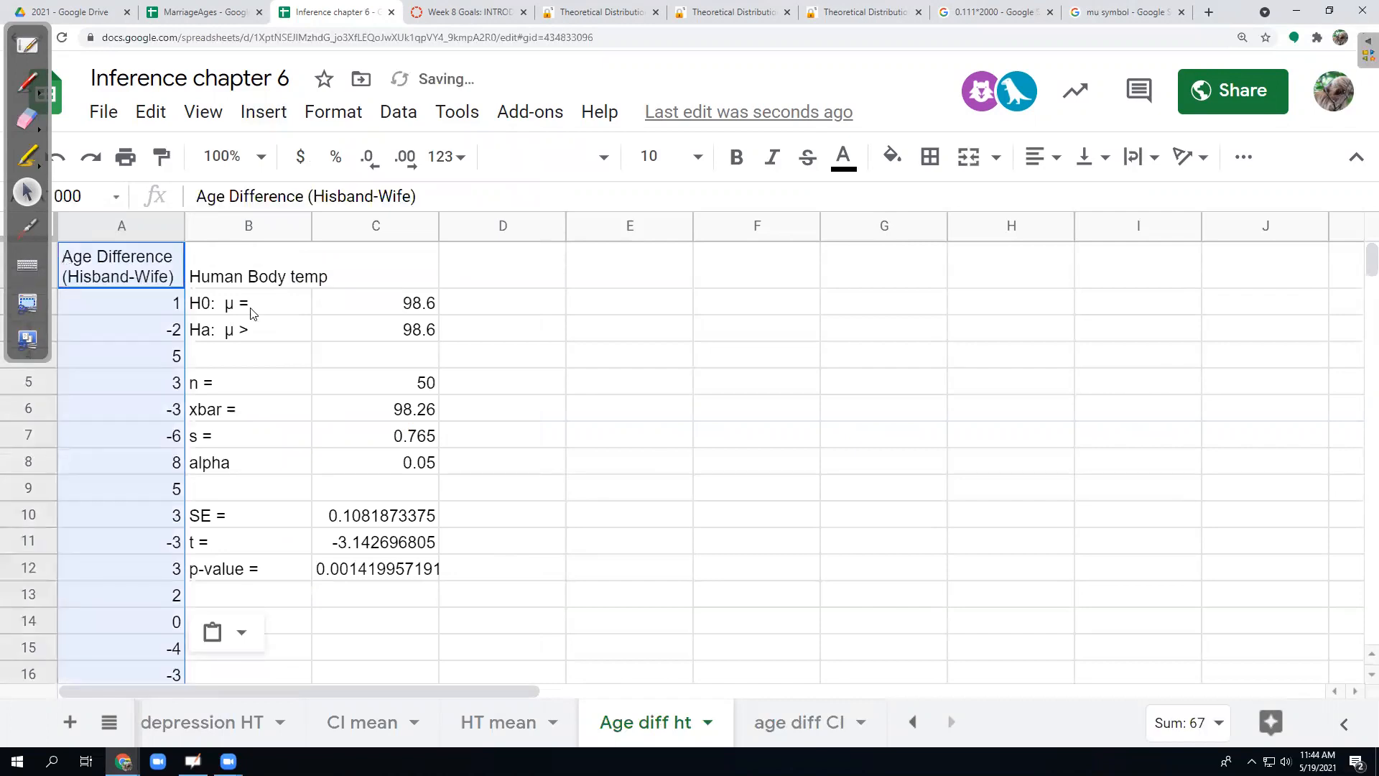
# Clear the n, xbar and s values in C5:C7 and calculate n in C5 with a COUNT of column A.
pyautogui.moveTo(408, 386); pyautogui.dragTo(401, 444)
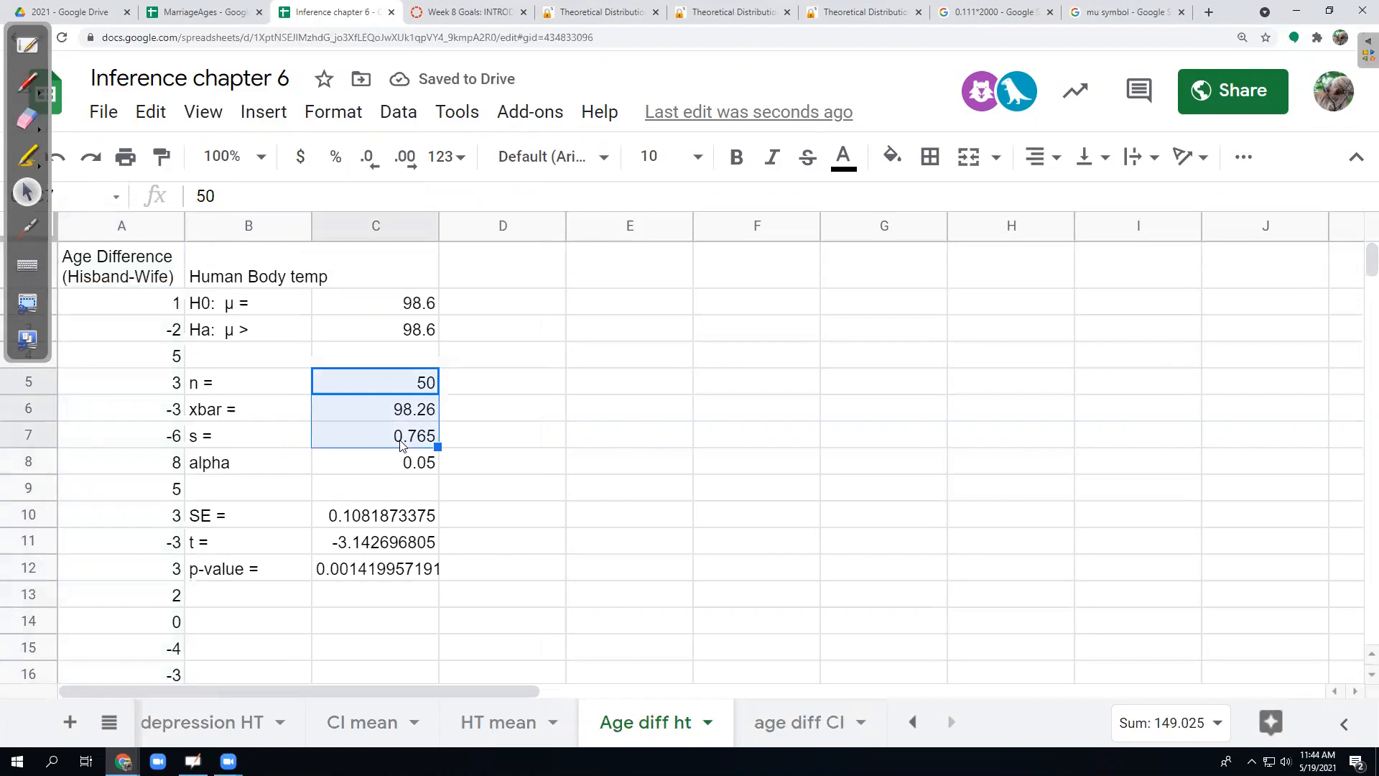
pyautogui.press('Delete')
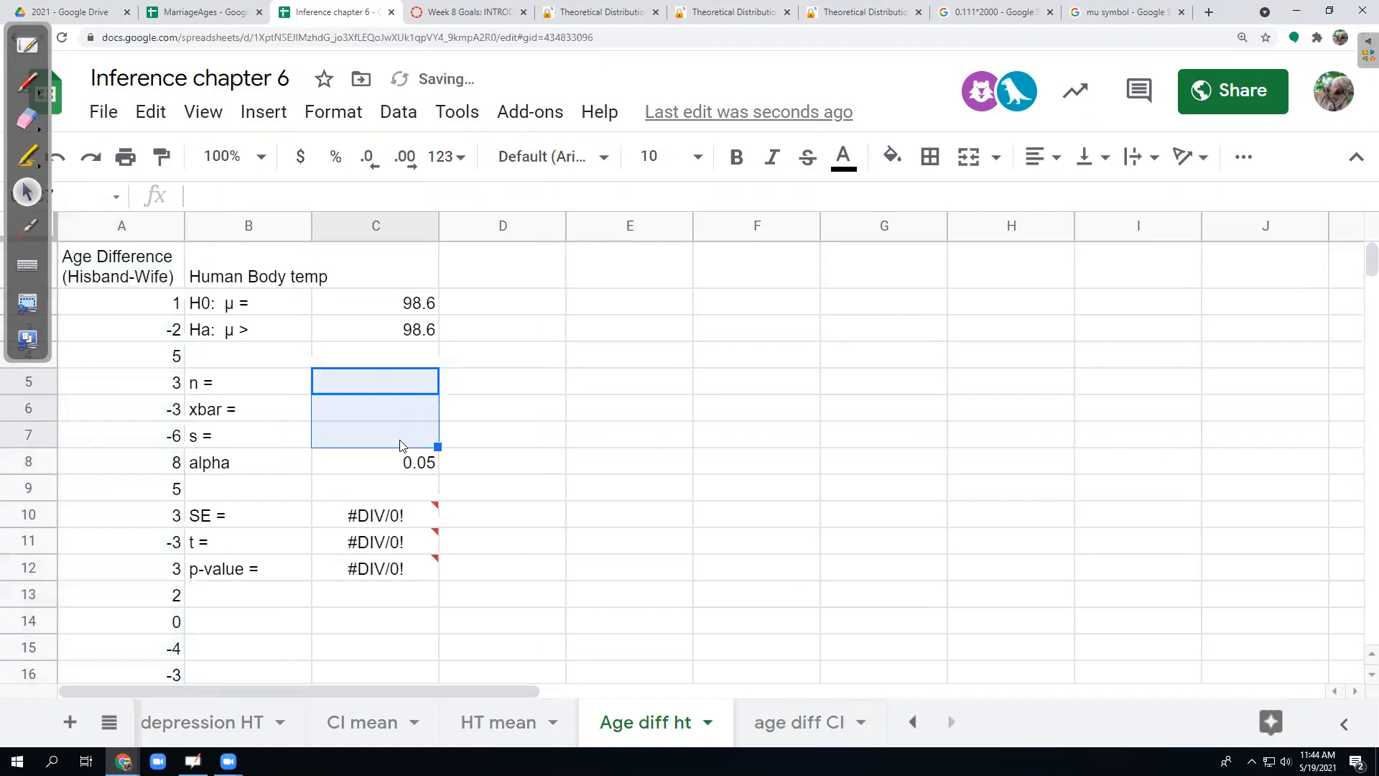
pyautogui.write('=')
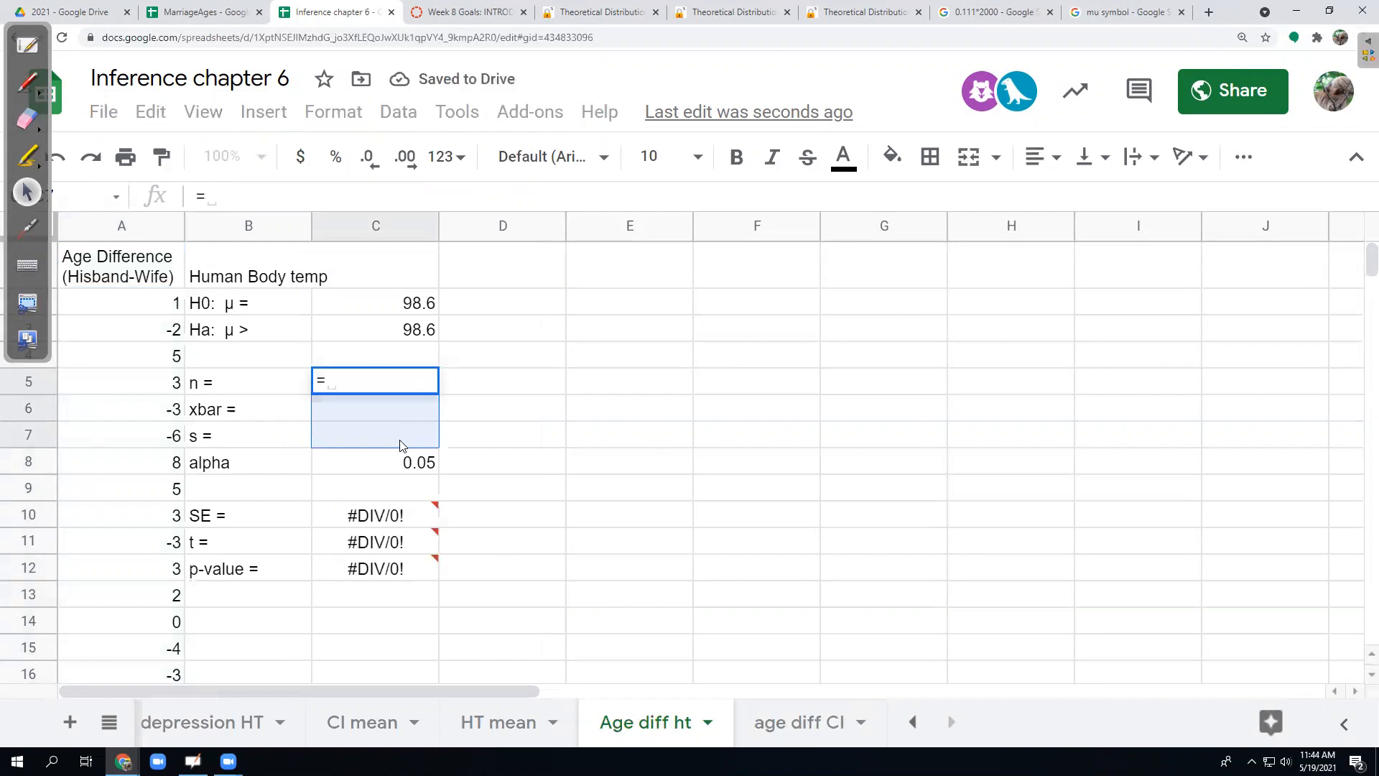
pyautogui.write('count(')
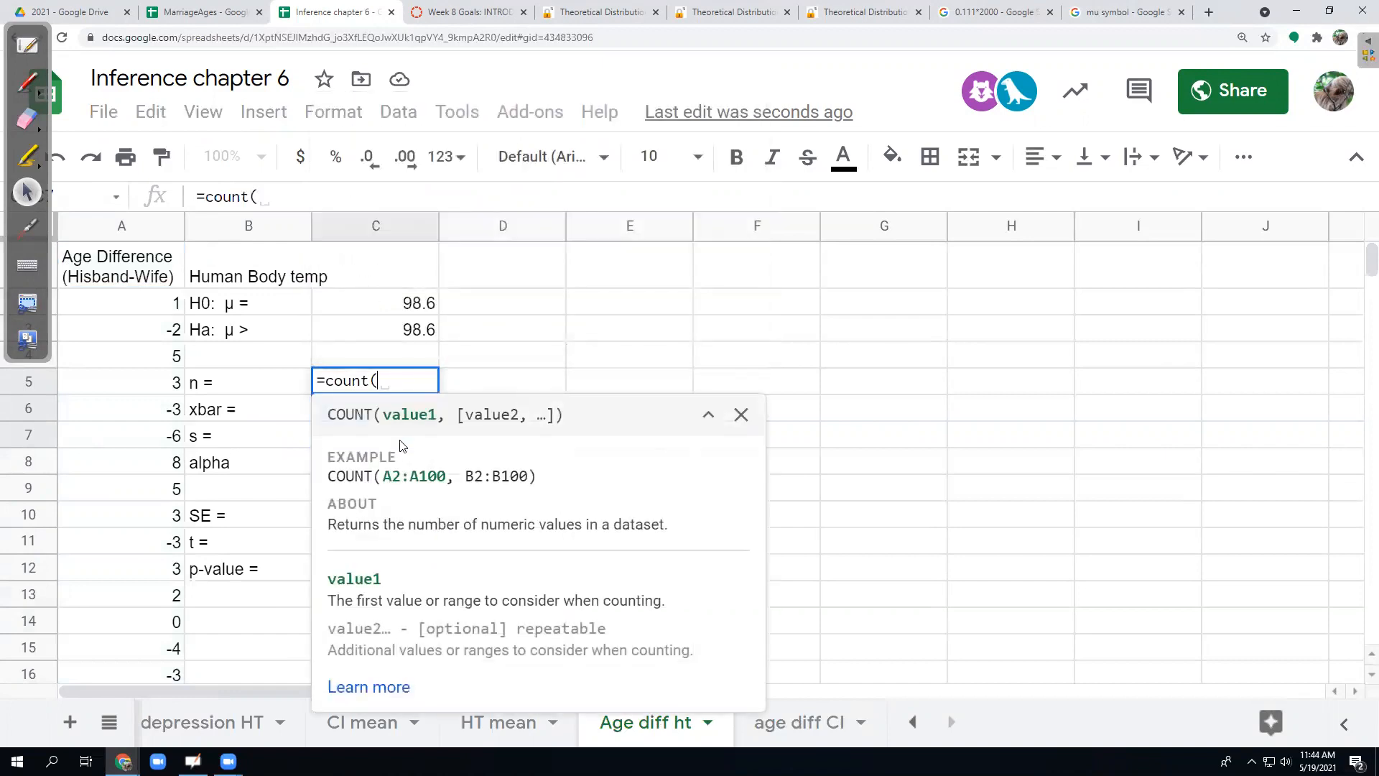
pyautogui.click(82, 232)
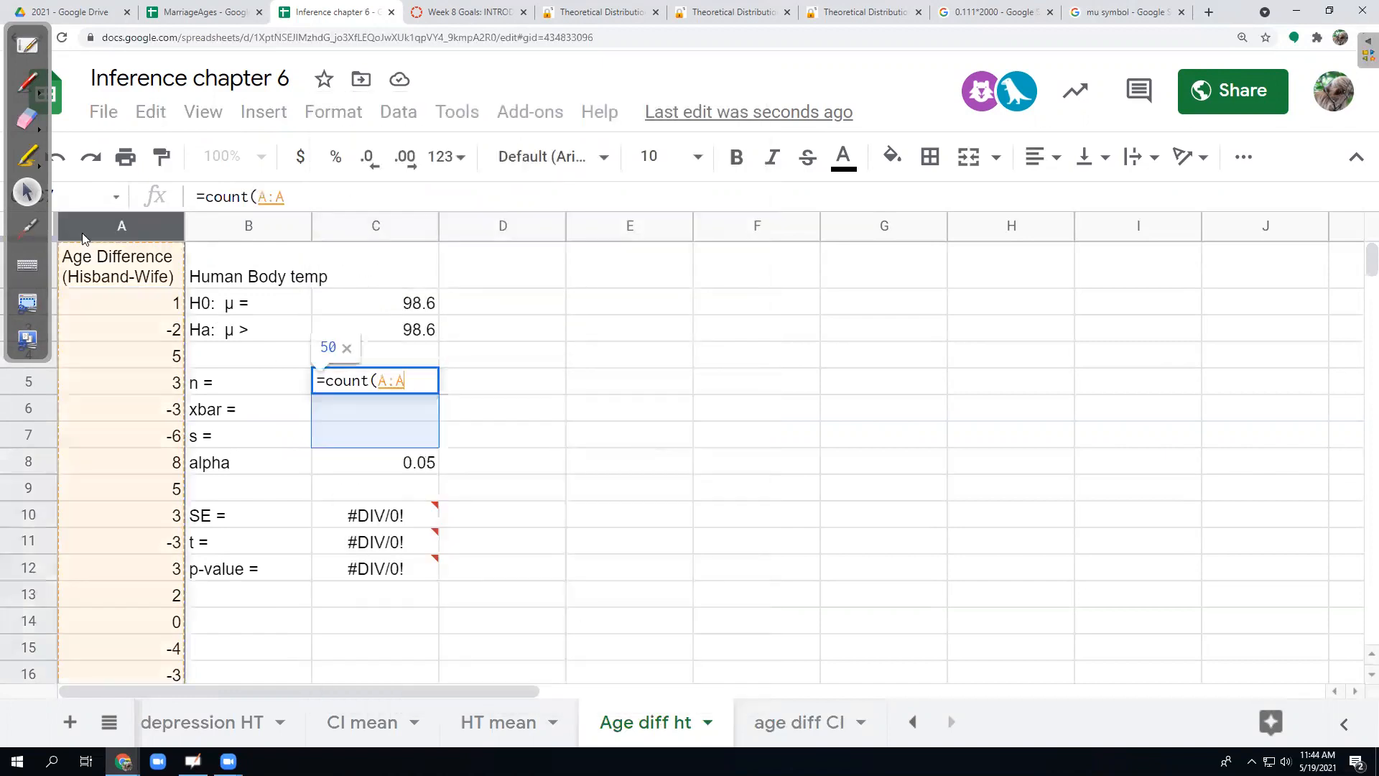
pyautogui.press('Return')
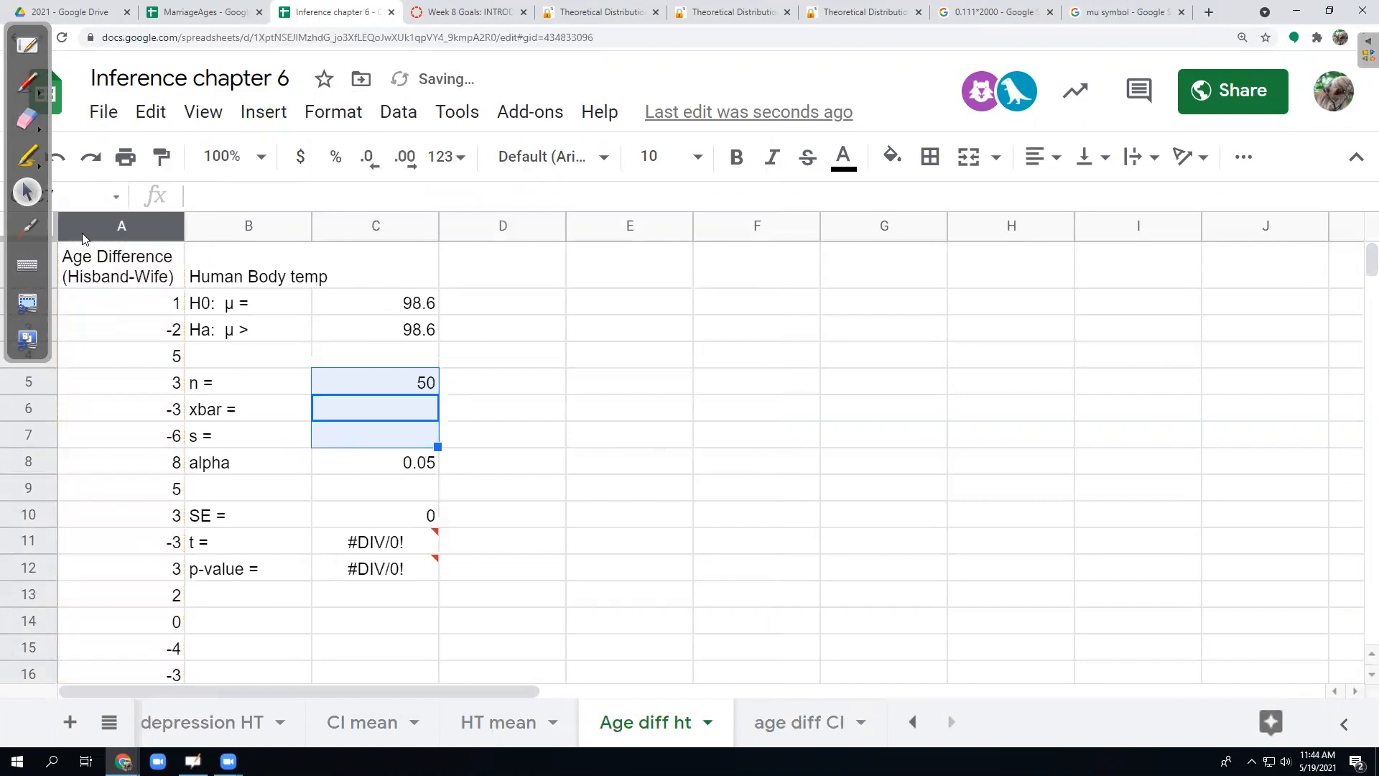
# Calculate xbar in C6 with the AVERAGE function over column A.
pyautogui.click(626, 352)
pyautogui.click(399, 420)
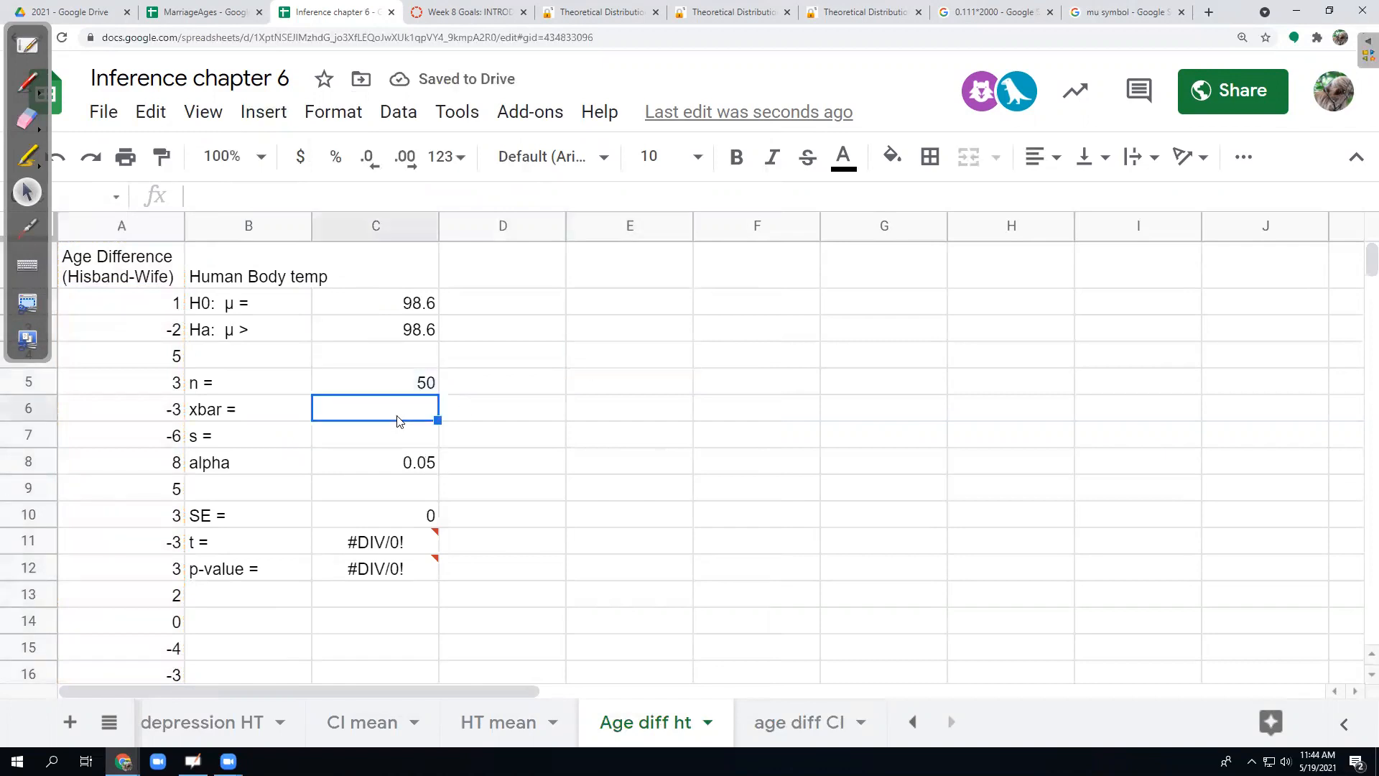
pyautogui.write('=')
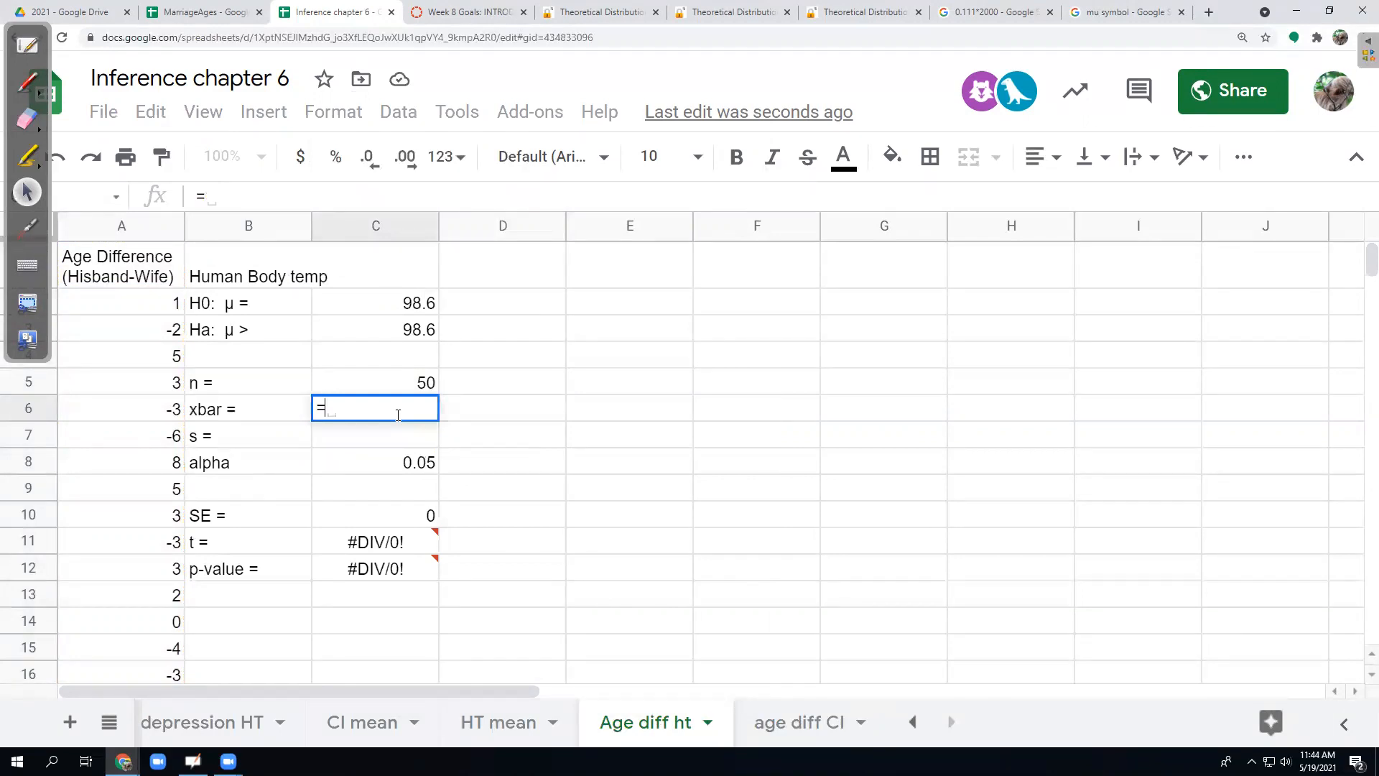
pyautogui.write('average')
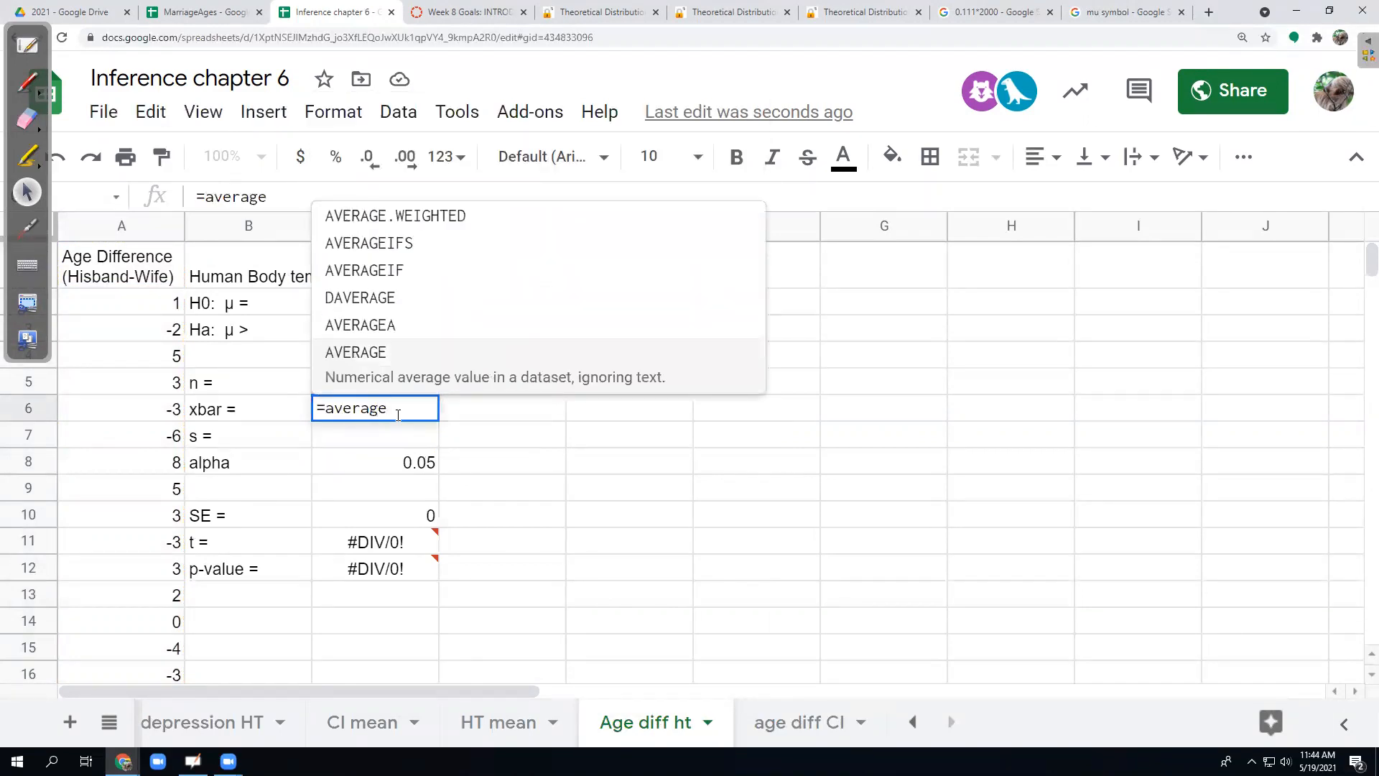
pyautogui.press('Tab')
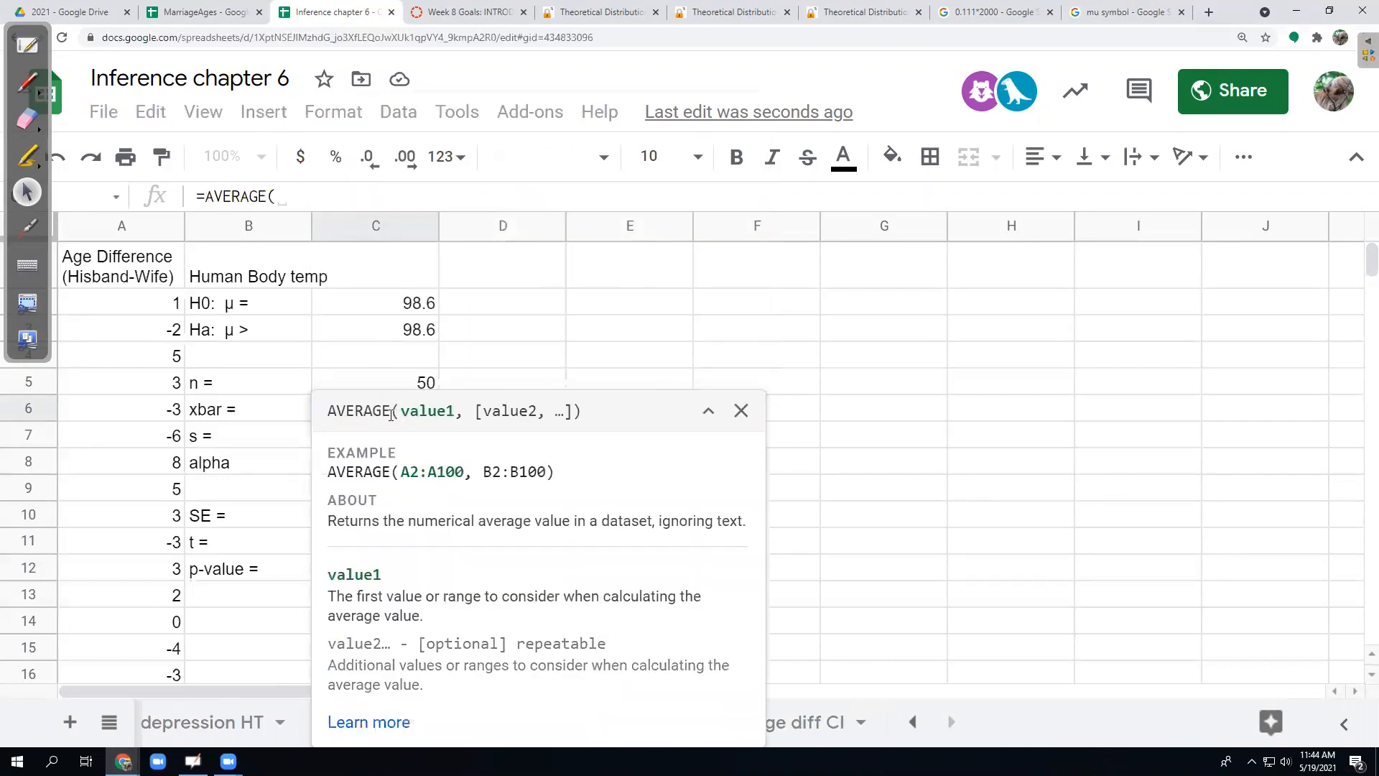
pyautogui.click(88, 224)
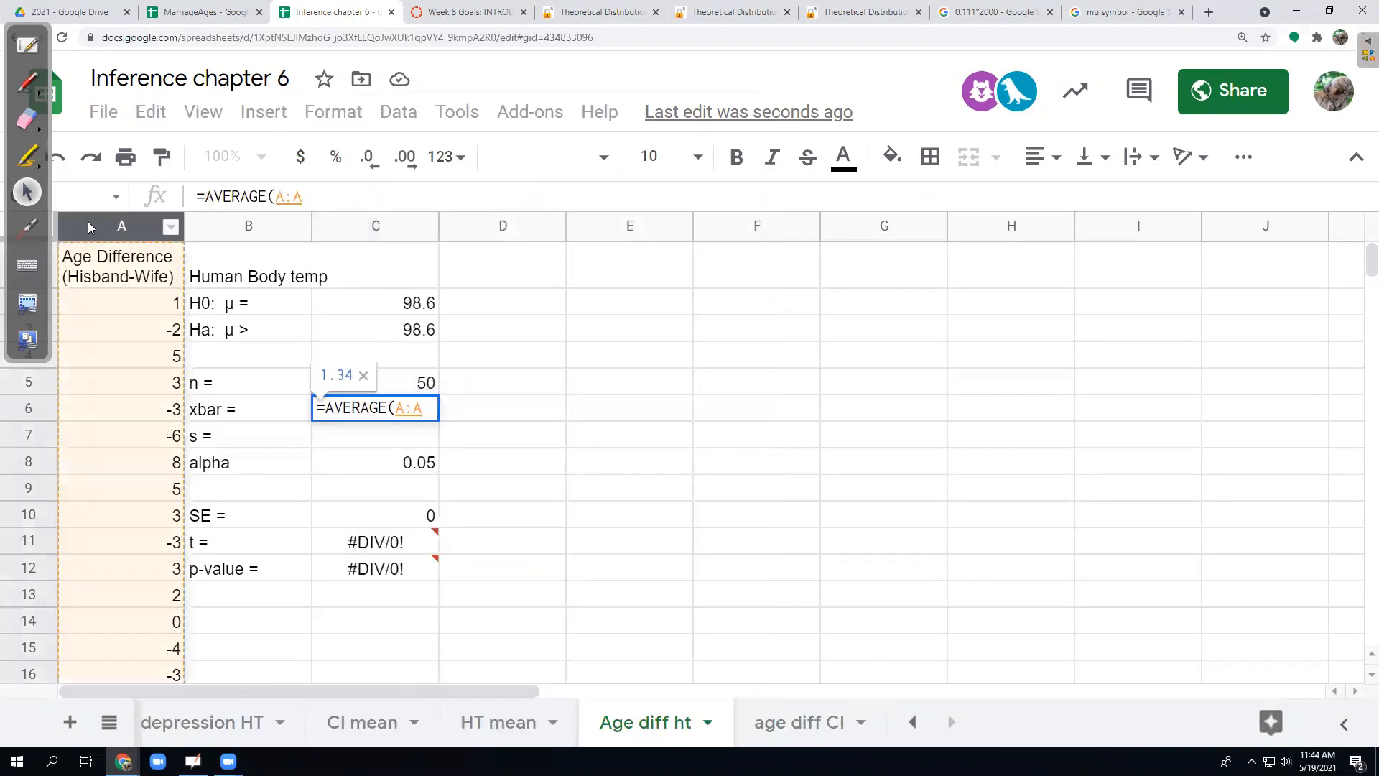
pyautogui.press('Return')
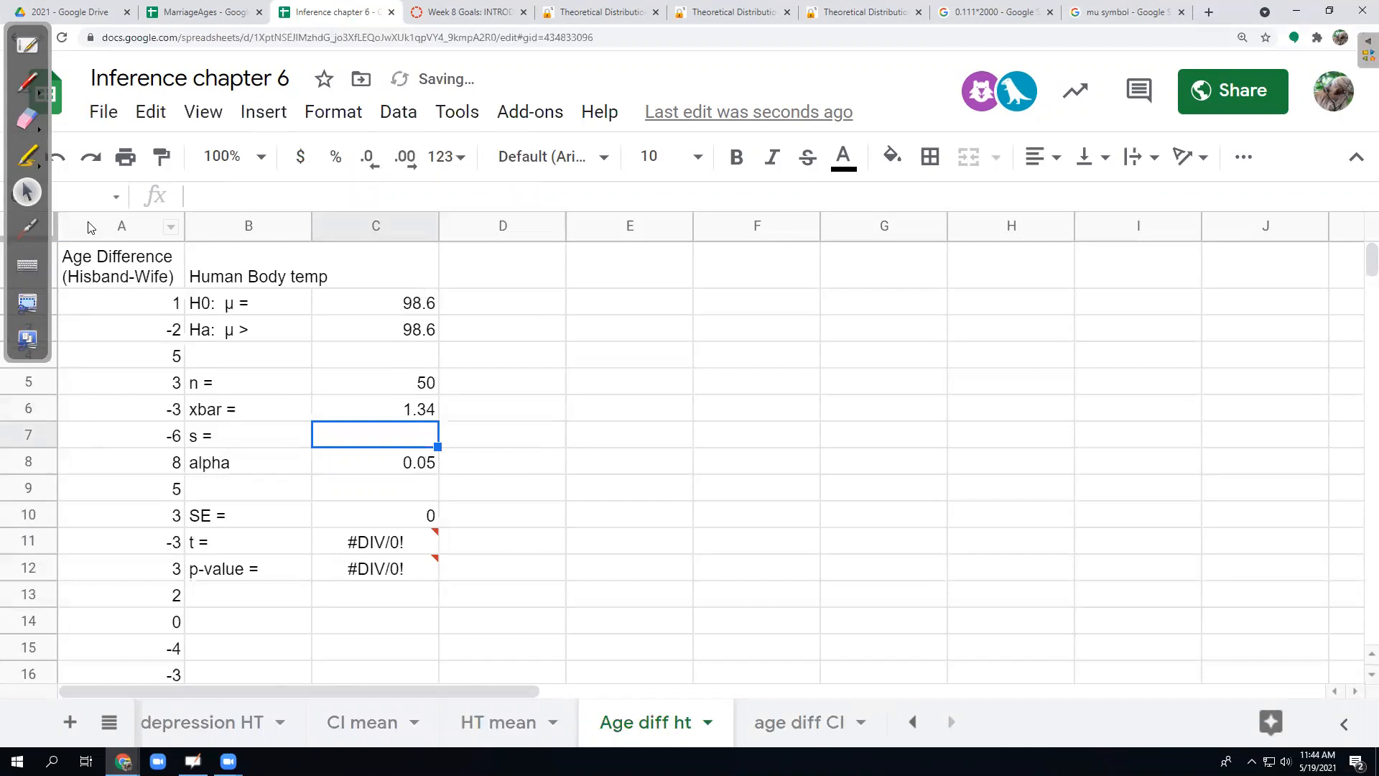
# Calculate s in C7 with =STDEV.S(A:A) and check the SE formula in C10.
pyautogui.write('=std')
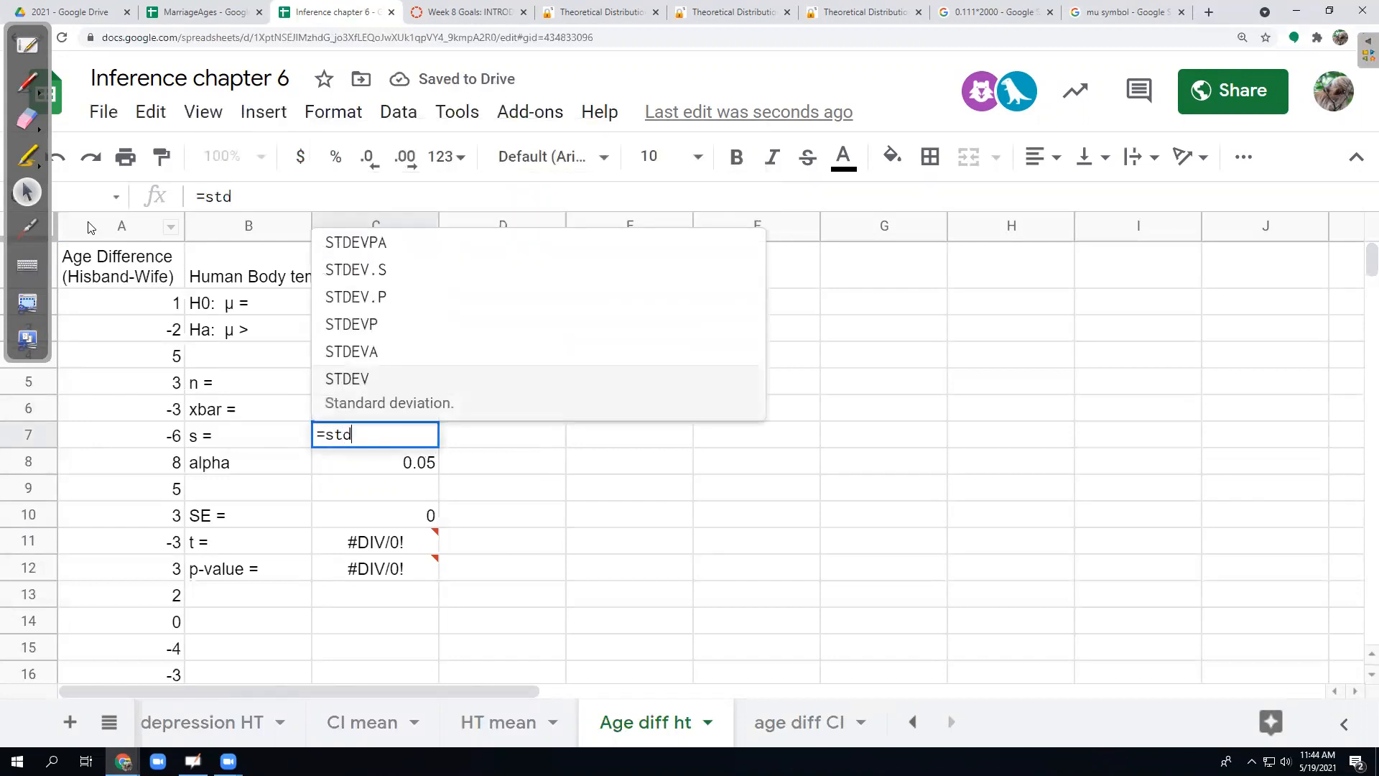
pyautogui.press('Up')
pyautogui.press('Up')
pyautogui.press('Up')
pyautogui.press('Up')
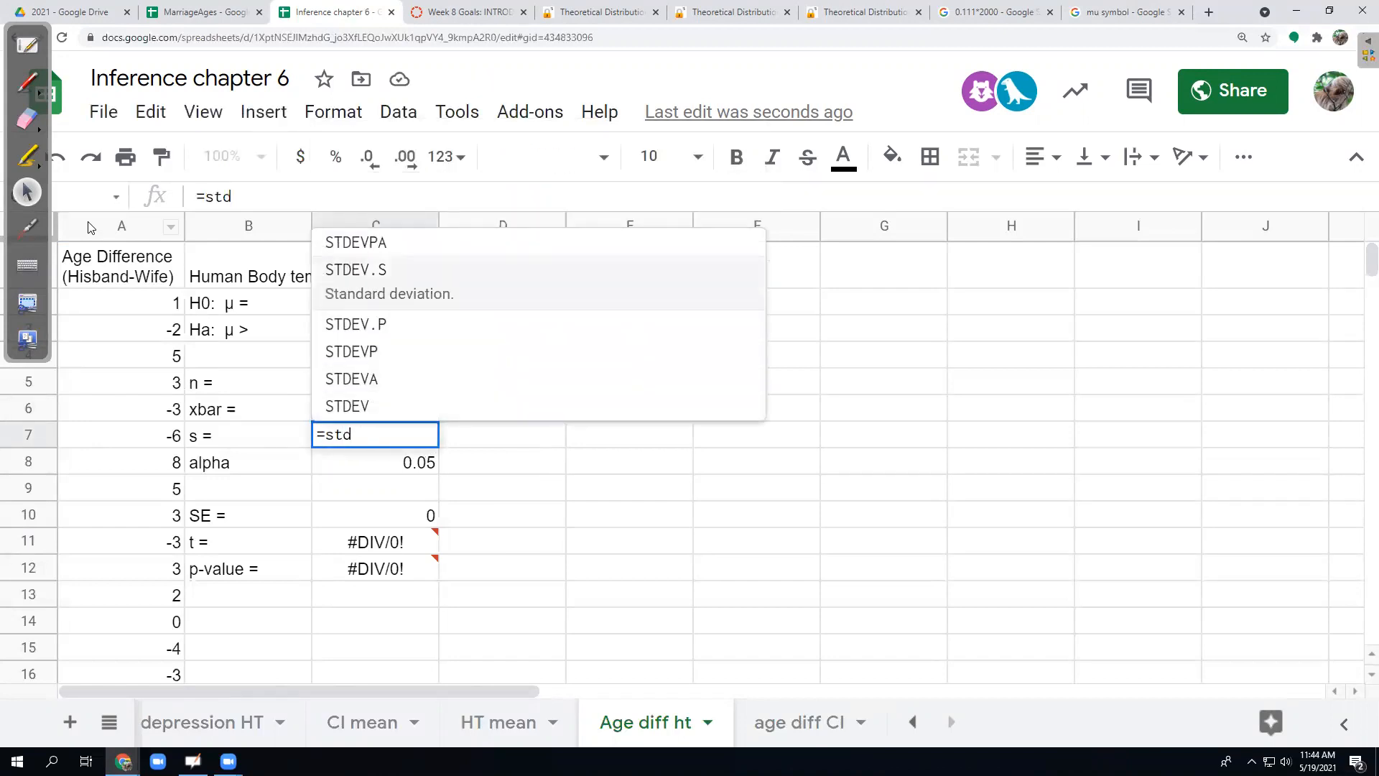
pyautogui.press('Tab')
pyautogui.click(82, 233)
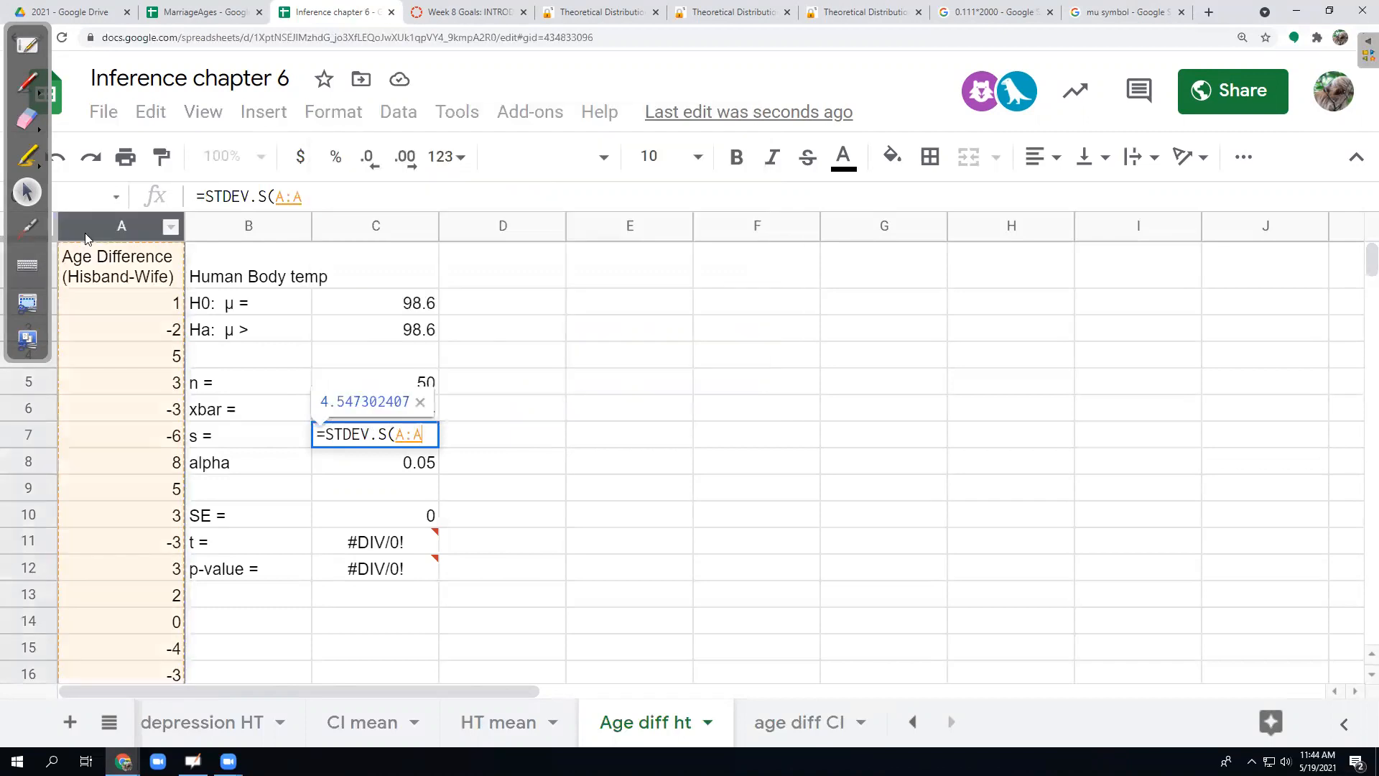
pyautogui.write(')')
pyautogui.press('Return')
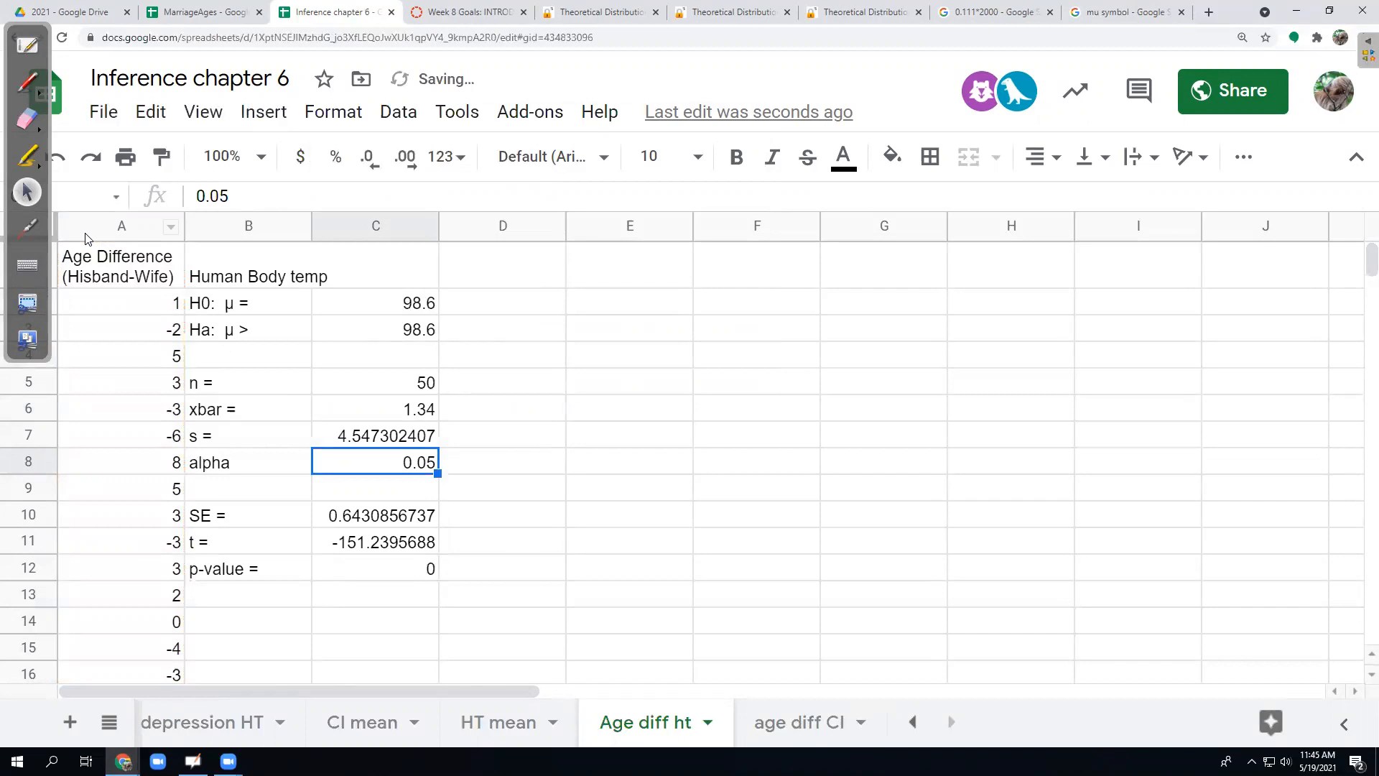
pyautogui.click(345, 519)
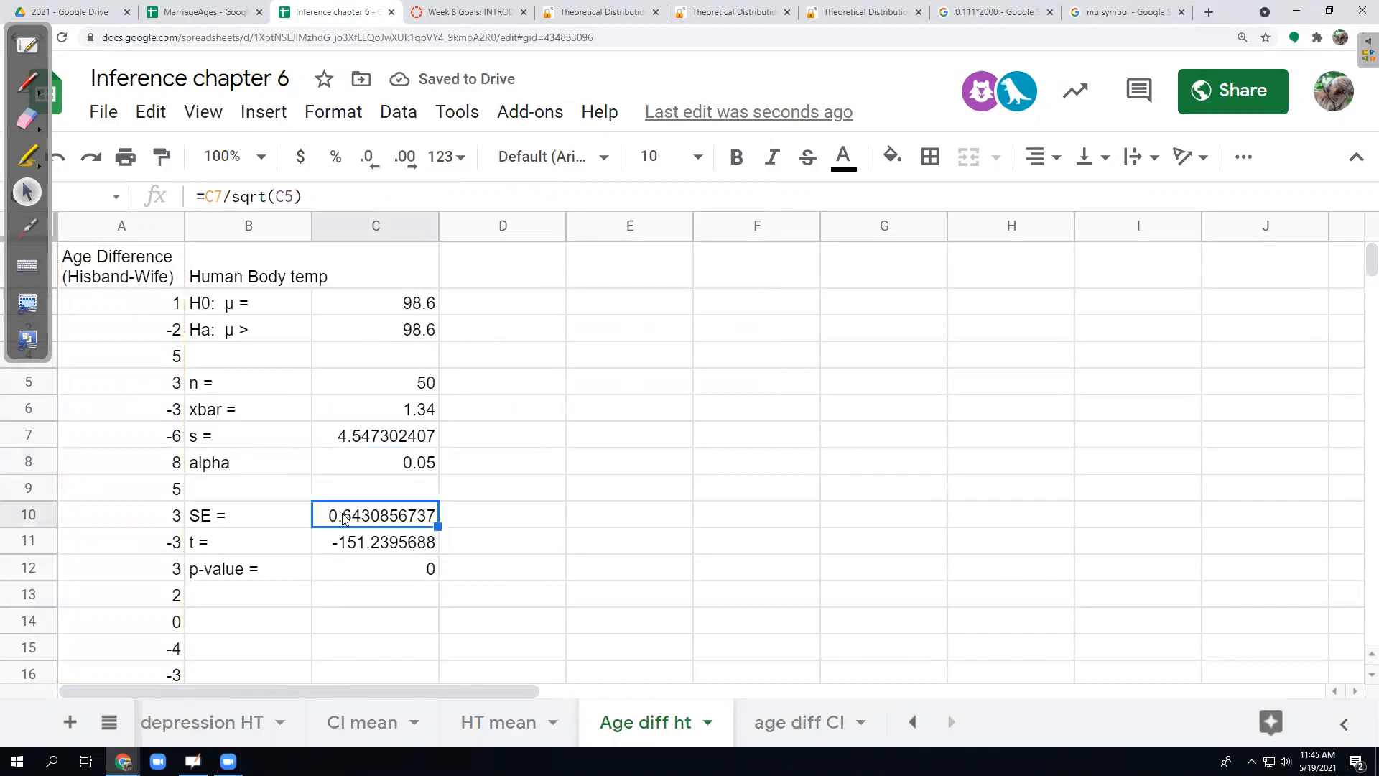
# Check the t formula in C11 and the hypothesis values in C2:C3, and clear the Human Body temp title from B1.
pyautogui.click(365, 548)
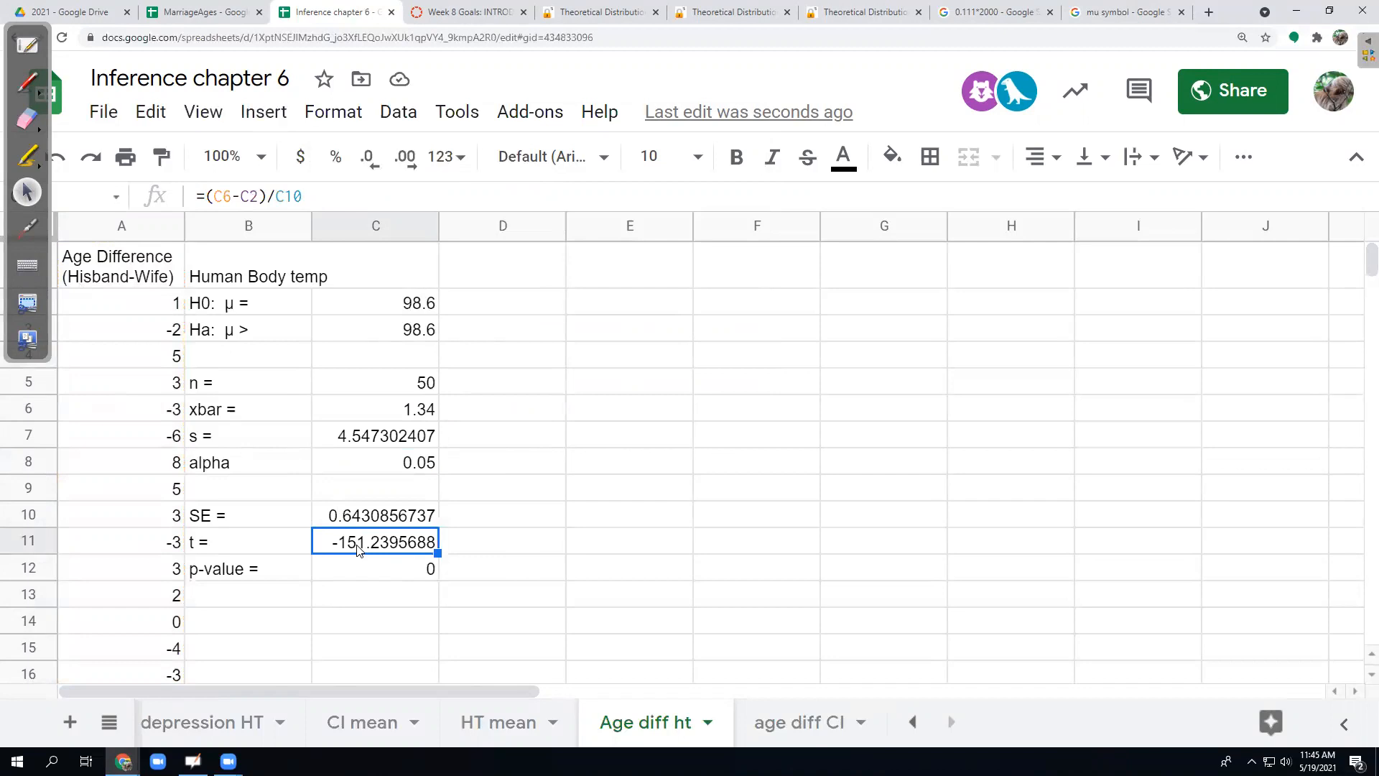
pyautogui.click(421, 310)
pyautogui.click(418, 335)
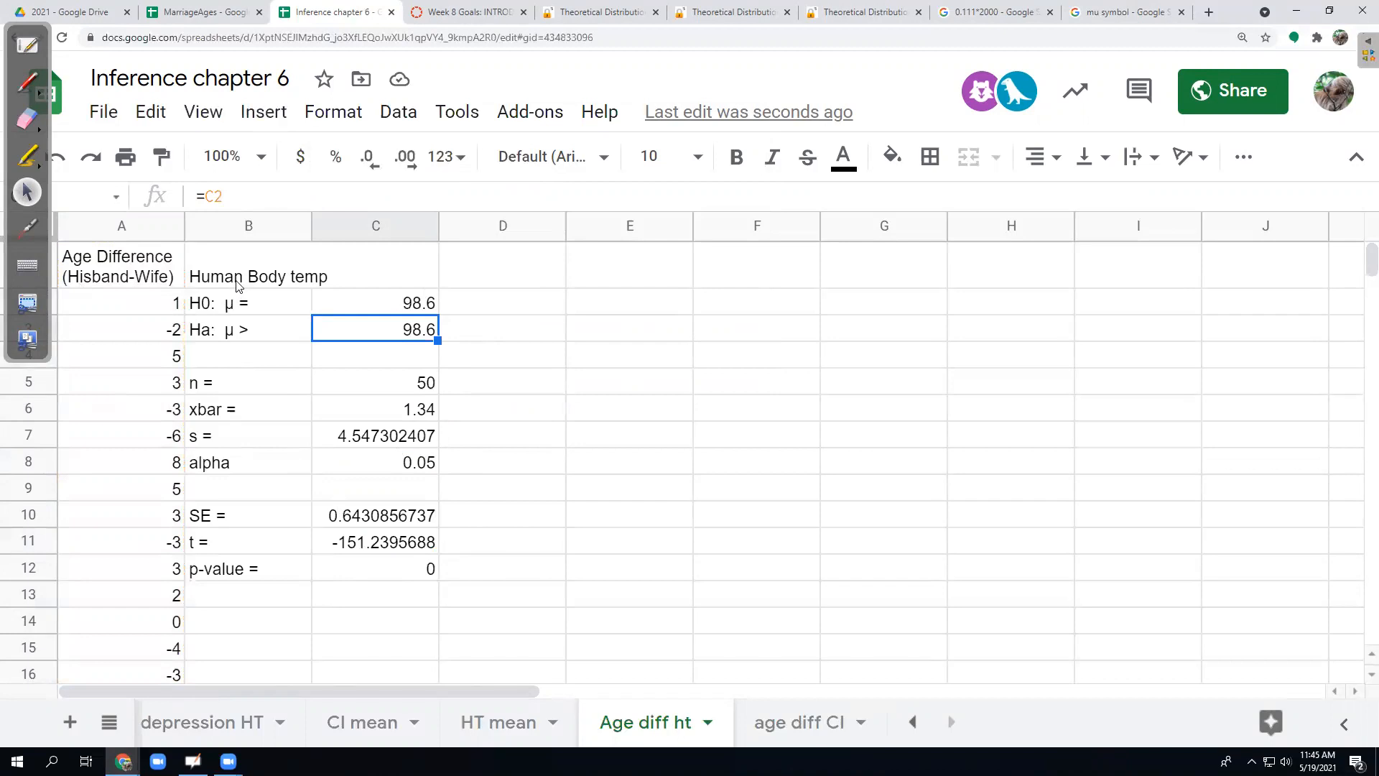
pyautogui.click(239, 282)
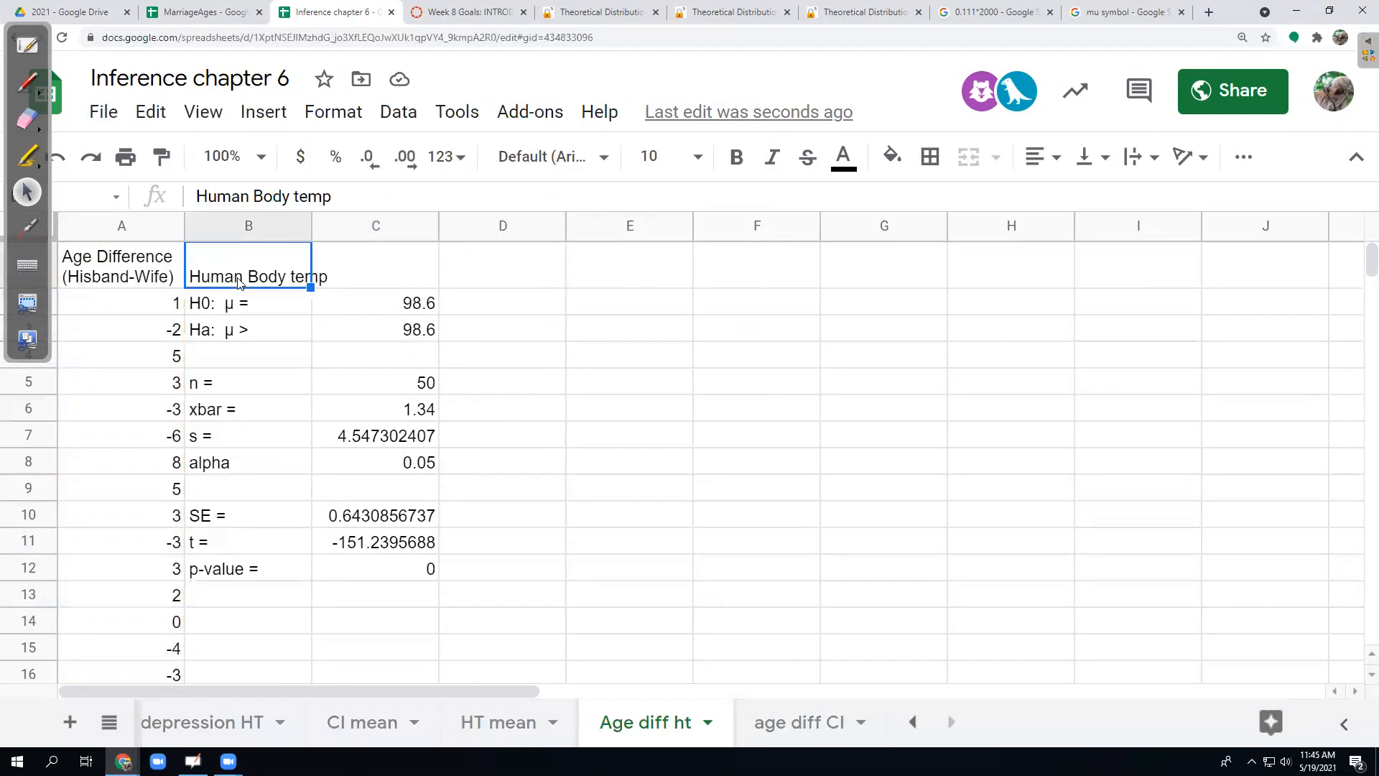
pyautogui.press('Delete')
pyautogui.press('Down')
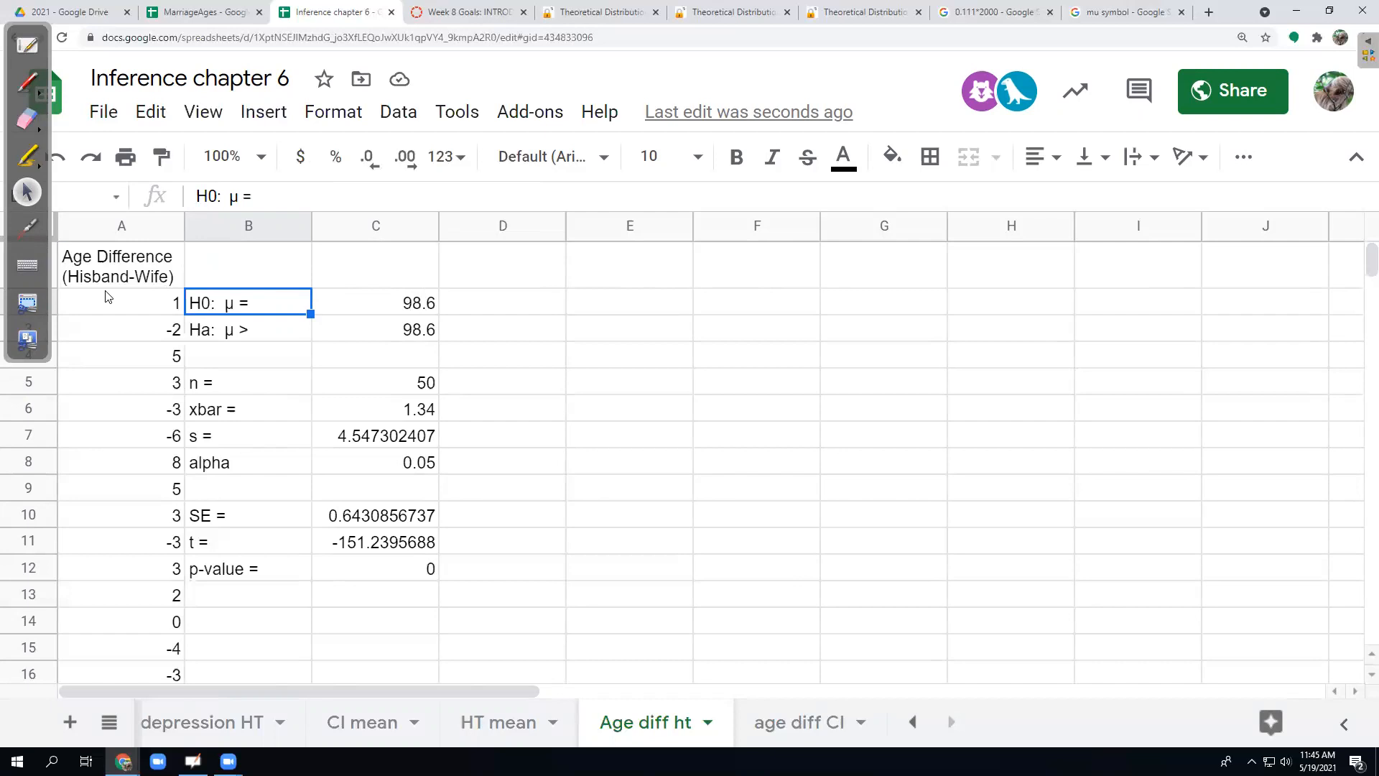
# Set the null hypothesis mean in C2 to =0.
pyautogui.click(410, 311)
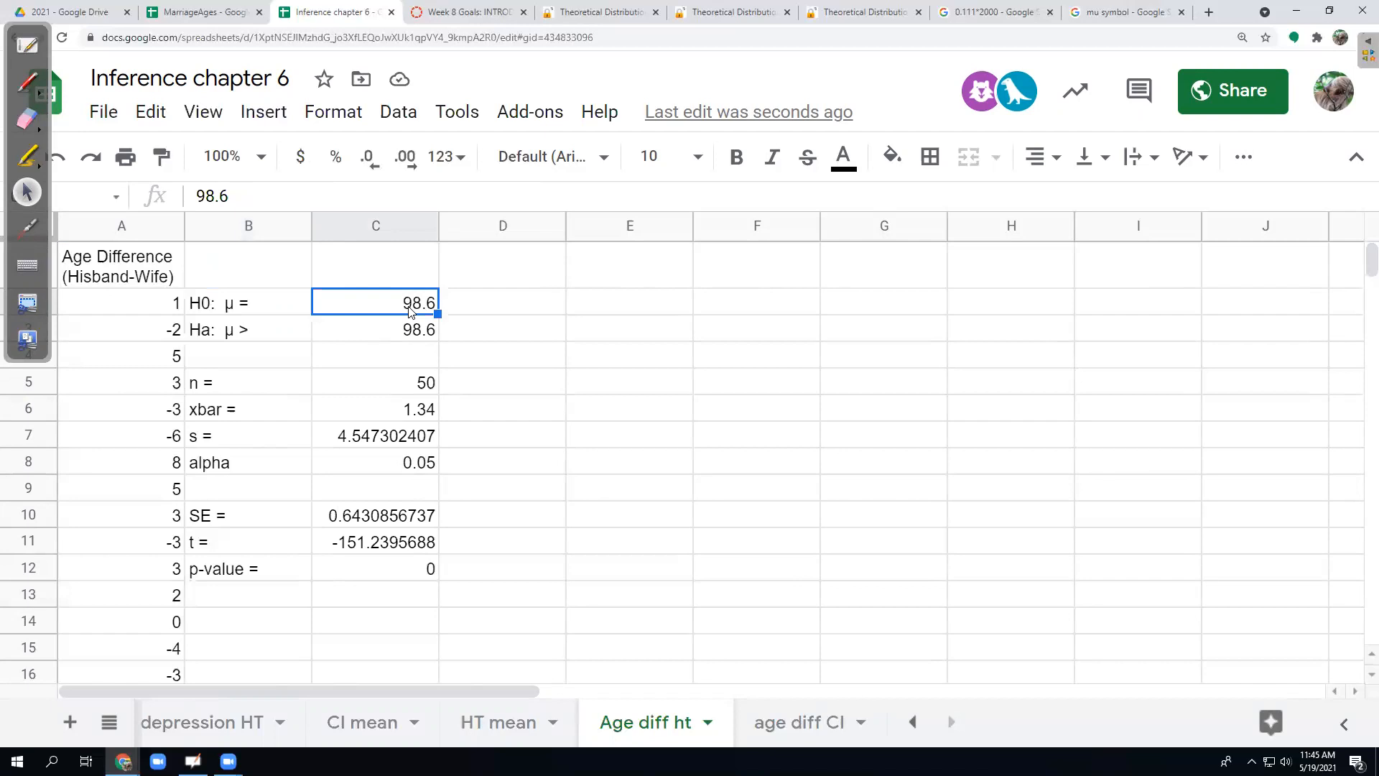
pyautogui.write('=')
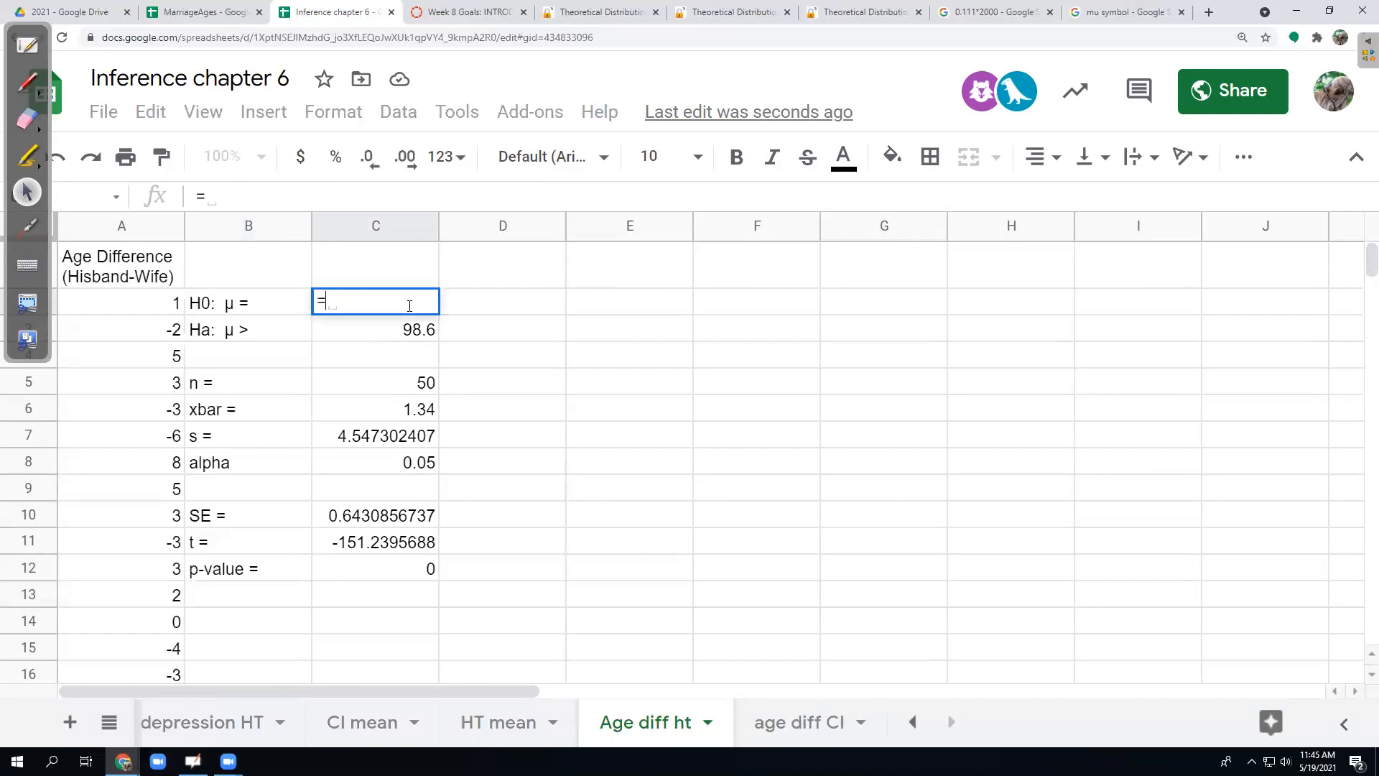
pyautogui.write('0')
pyautogui.press('Return')
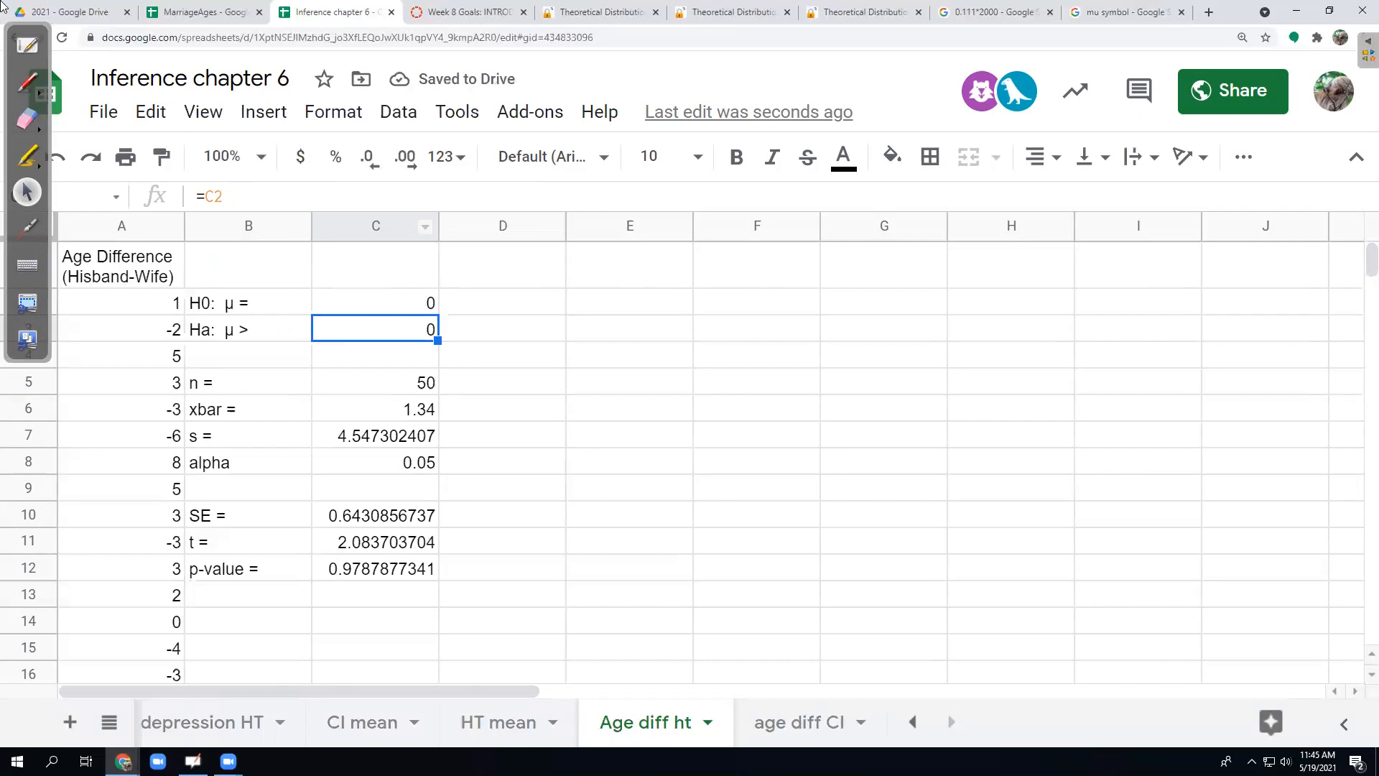
# Review the sample 50 data and age difference histogram in the MarriageAges spreadsheet, and recheck the Ha and t cells in Inference chapter 6.
pyautogui.click(205, 12)
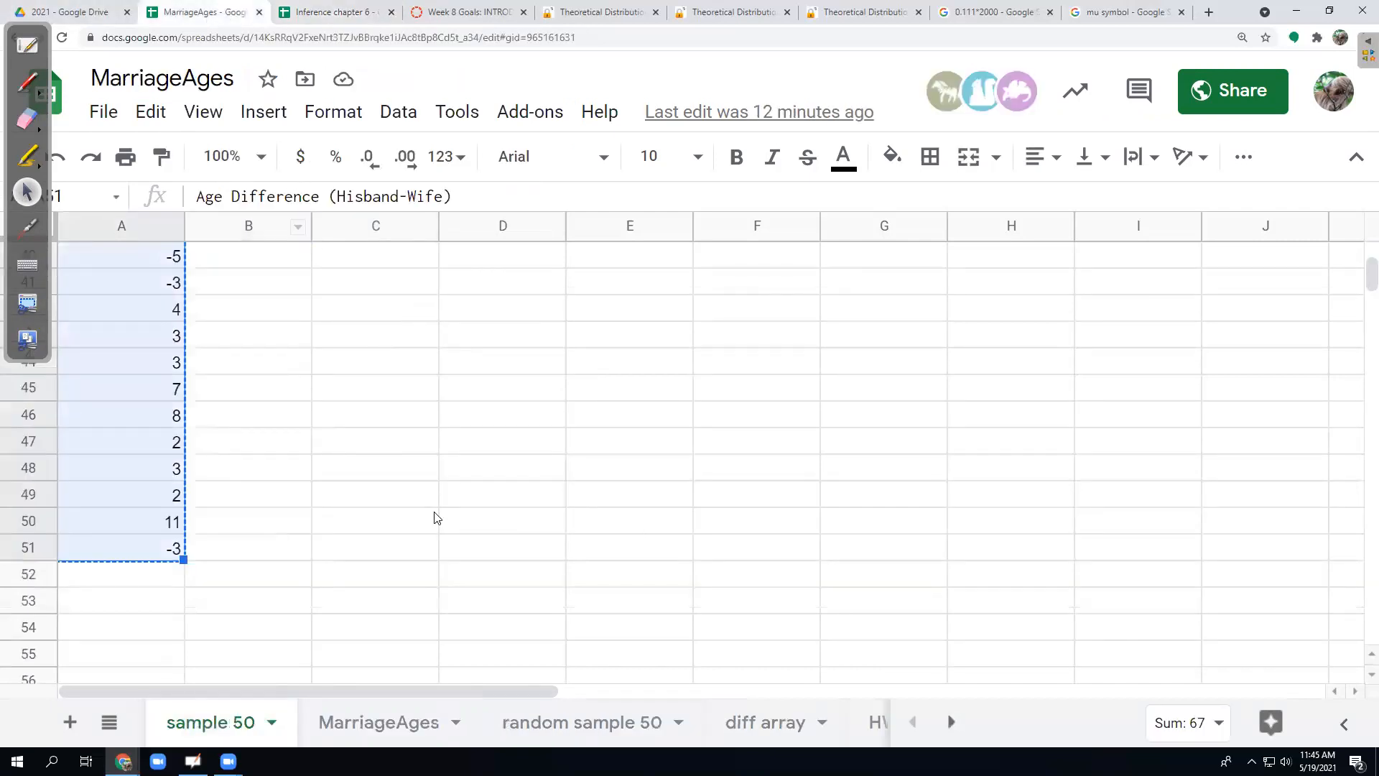
pyautogui.scroll(13, 434, 517)
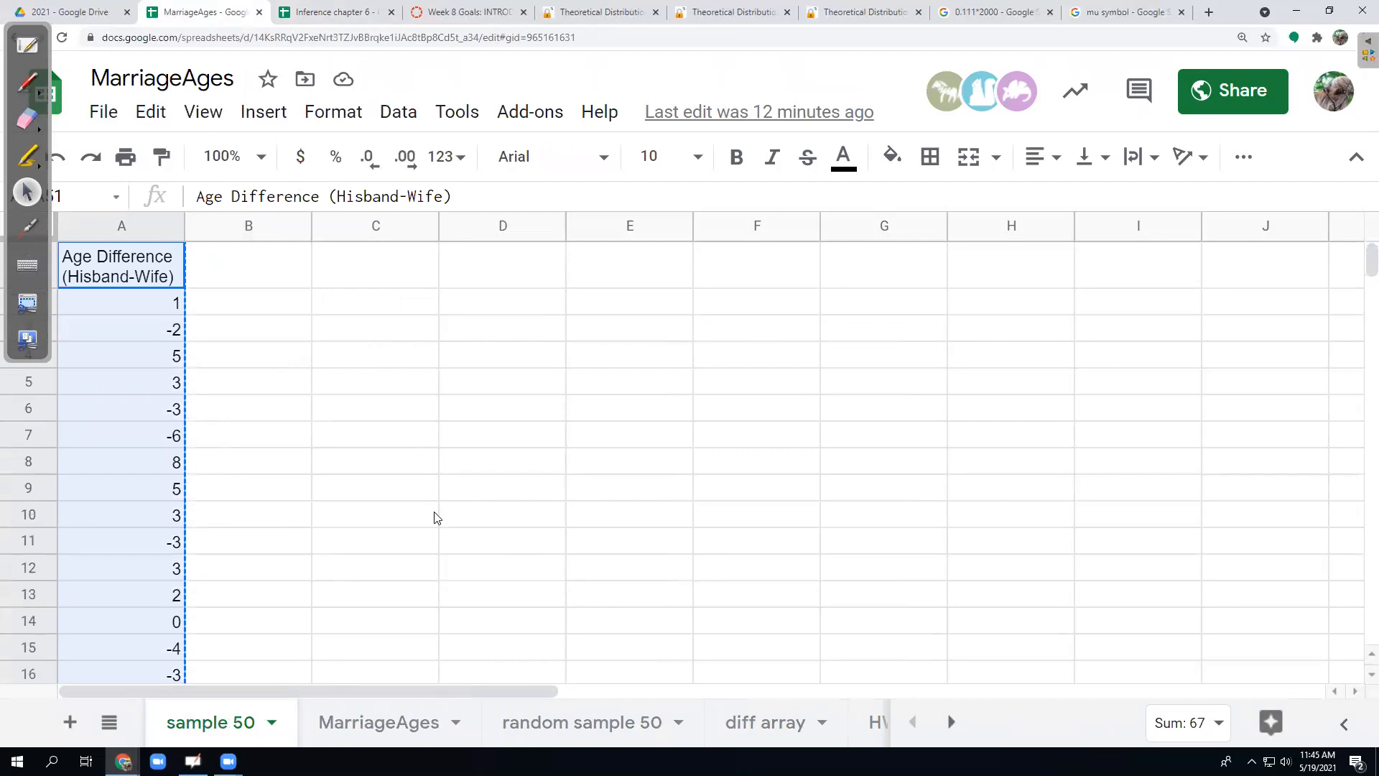
pyautogui.click(379, 721)
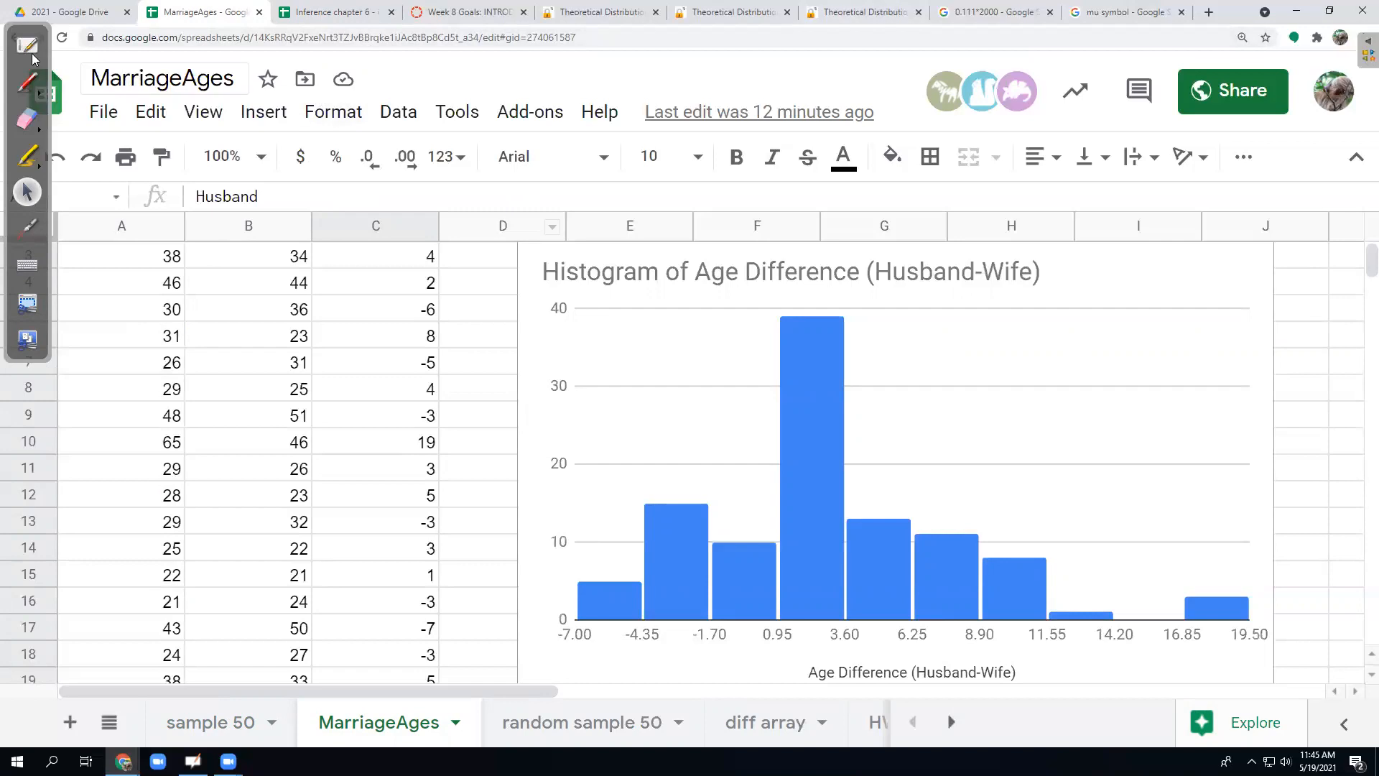
pyautogui.click(346, 16)
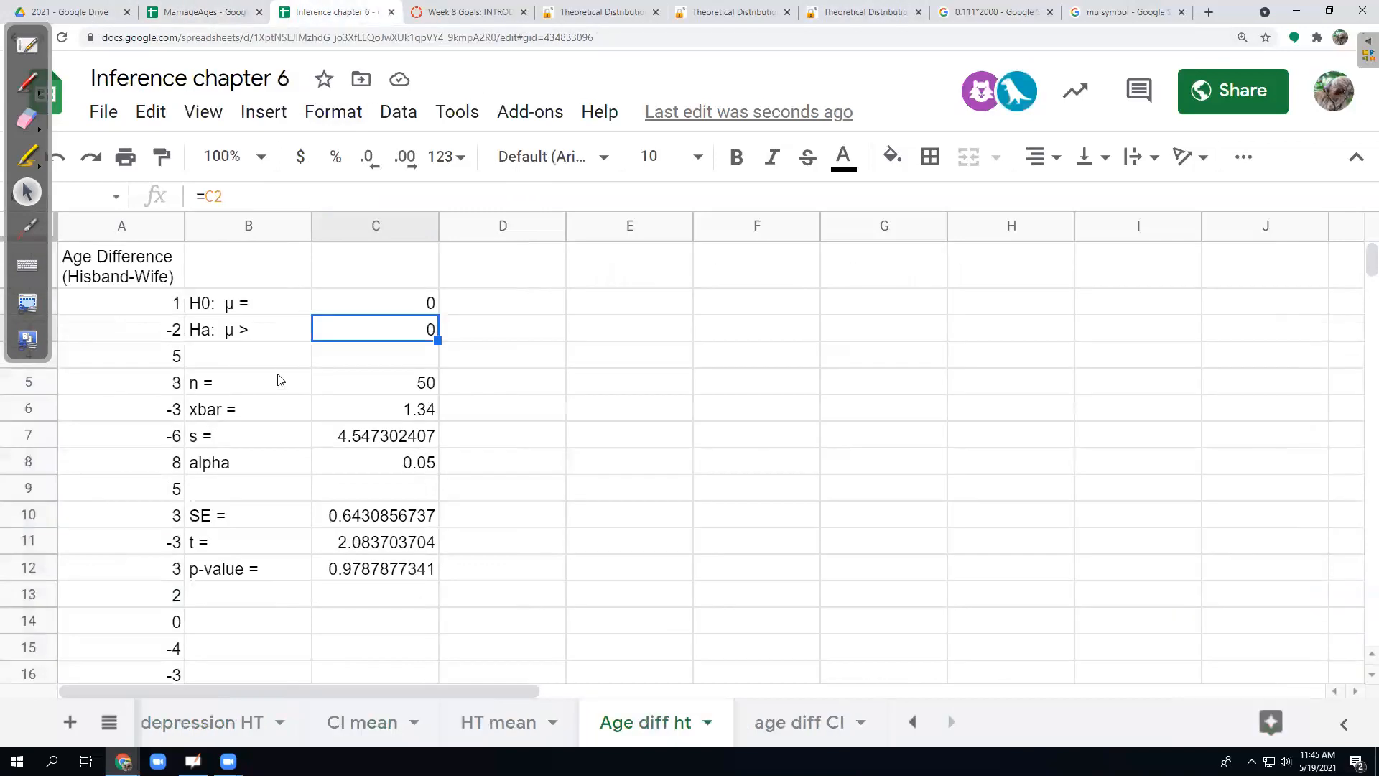
pyautogui.click(257, 336)
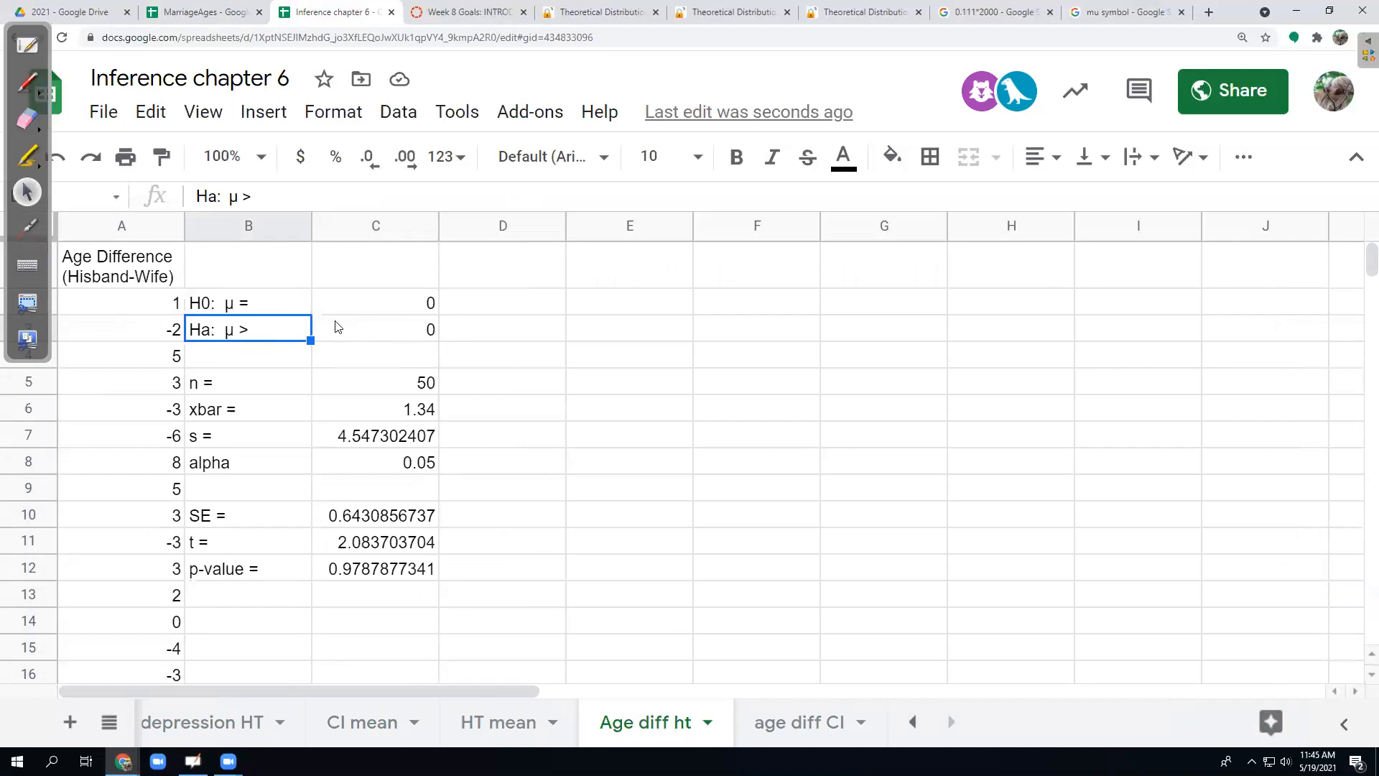
pyautogui.click(414, 338)
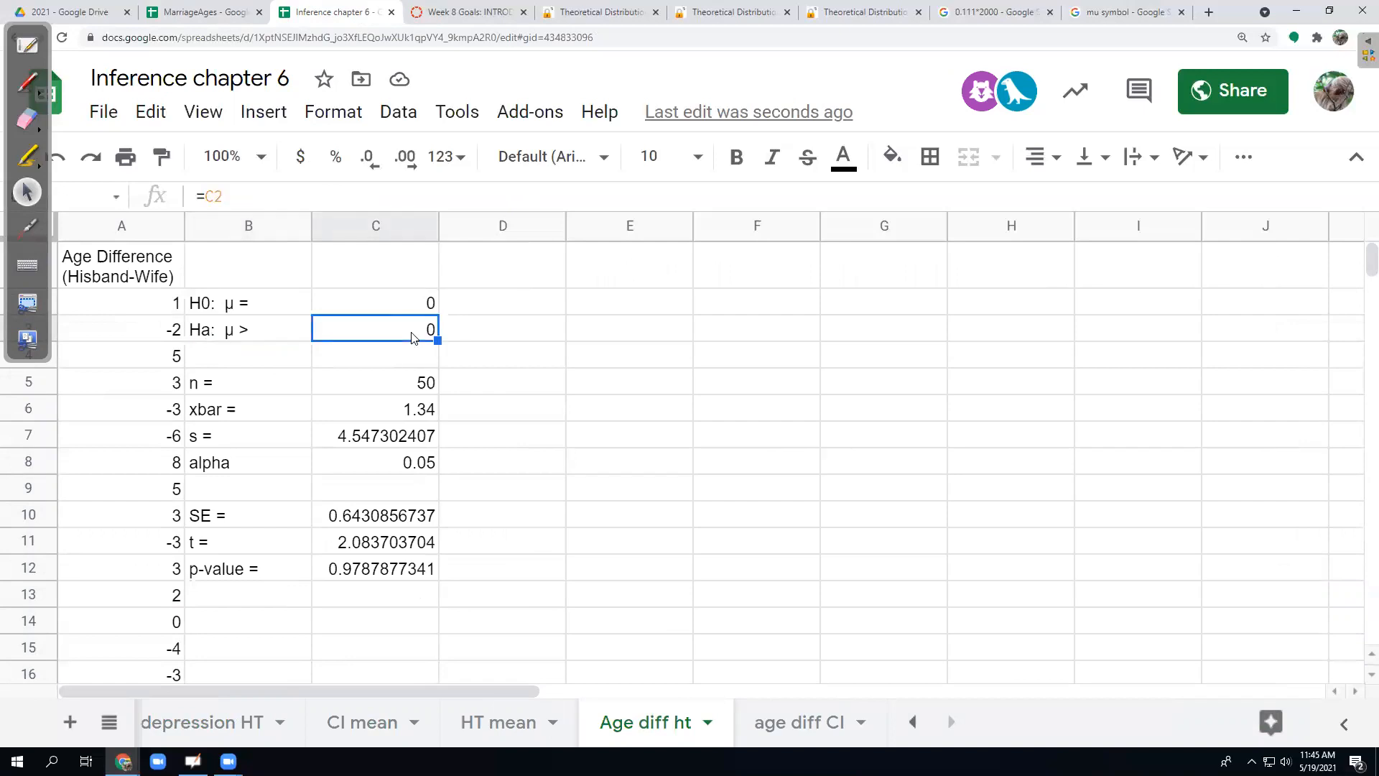
pyautogui.click(399, 545)
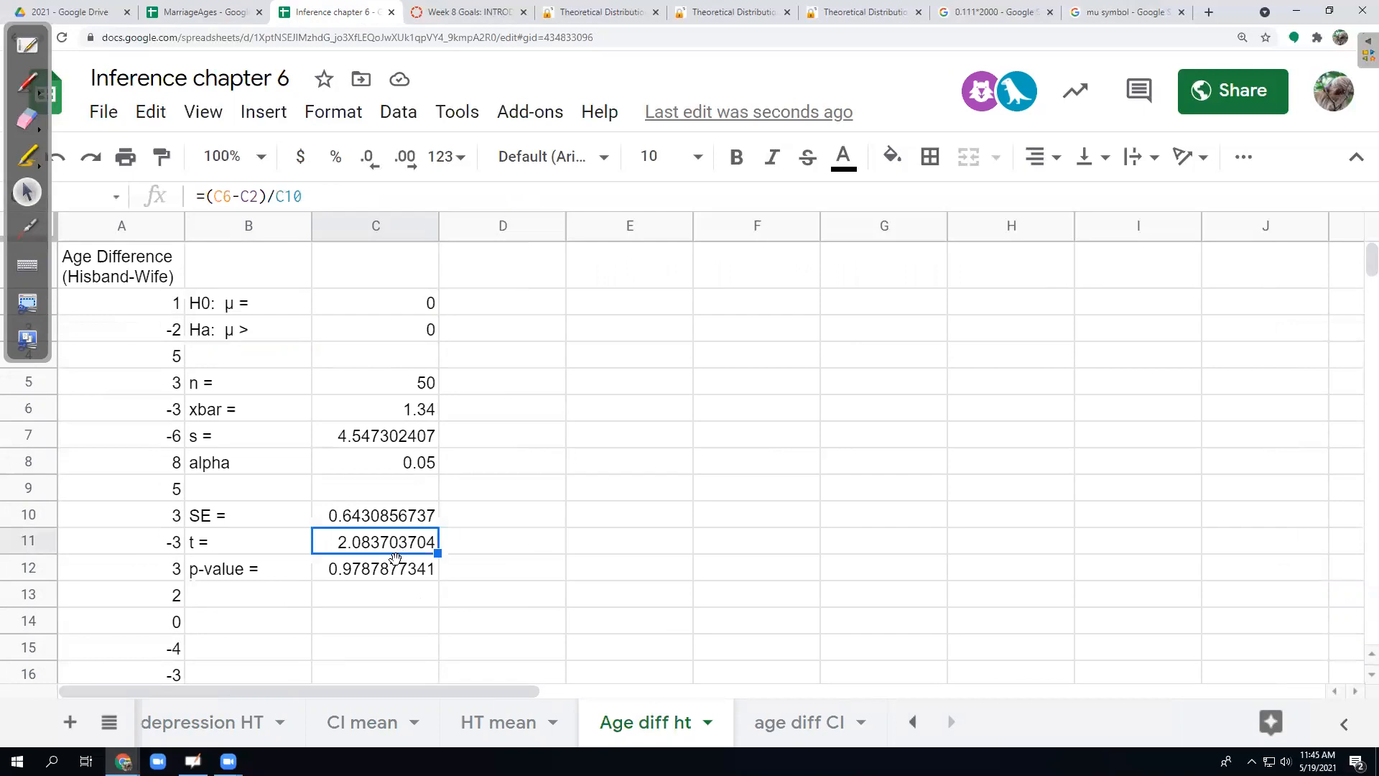
# Replace the T.DIST formula for the p-value in C12 with the right-tailed T.DIST.RT function.
pyautogui.click(394, 575)
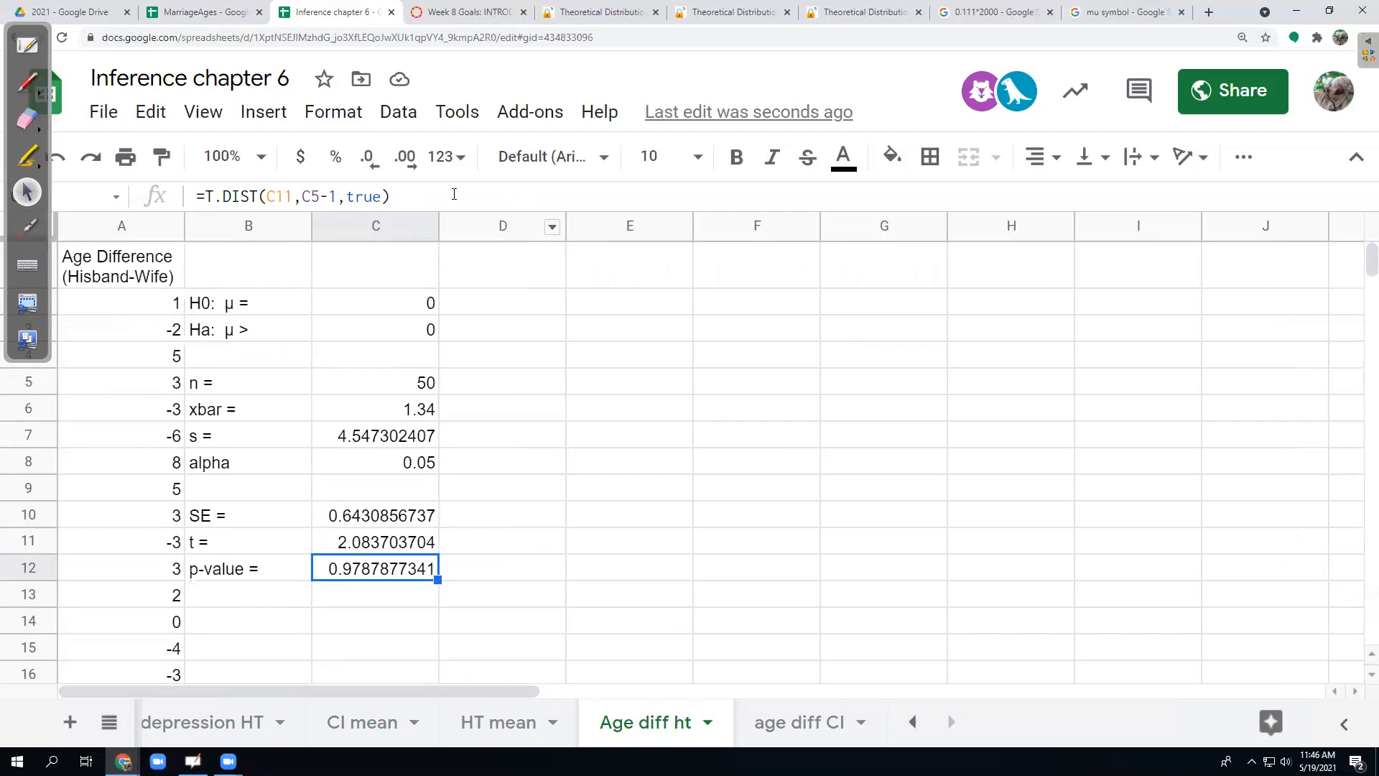
pyautogui.click(430, 191)
pyautogui.press('BackSpace')
pyautogui.press('BackSpace')
pyautogui.press('BackSpace')
pyautogui.press('BackSpace')
pyautogui.press('BackSpace')
pyautogui.press('BackSpace')
pyautogui.press('BackSpace')
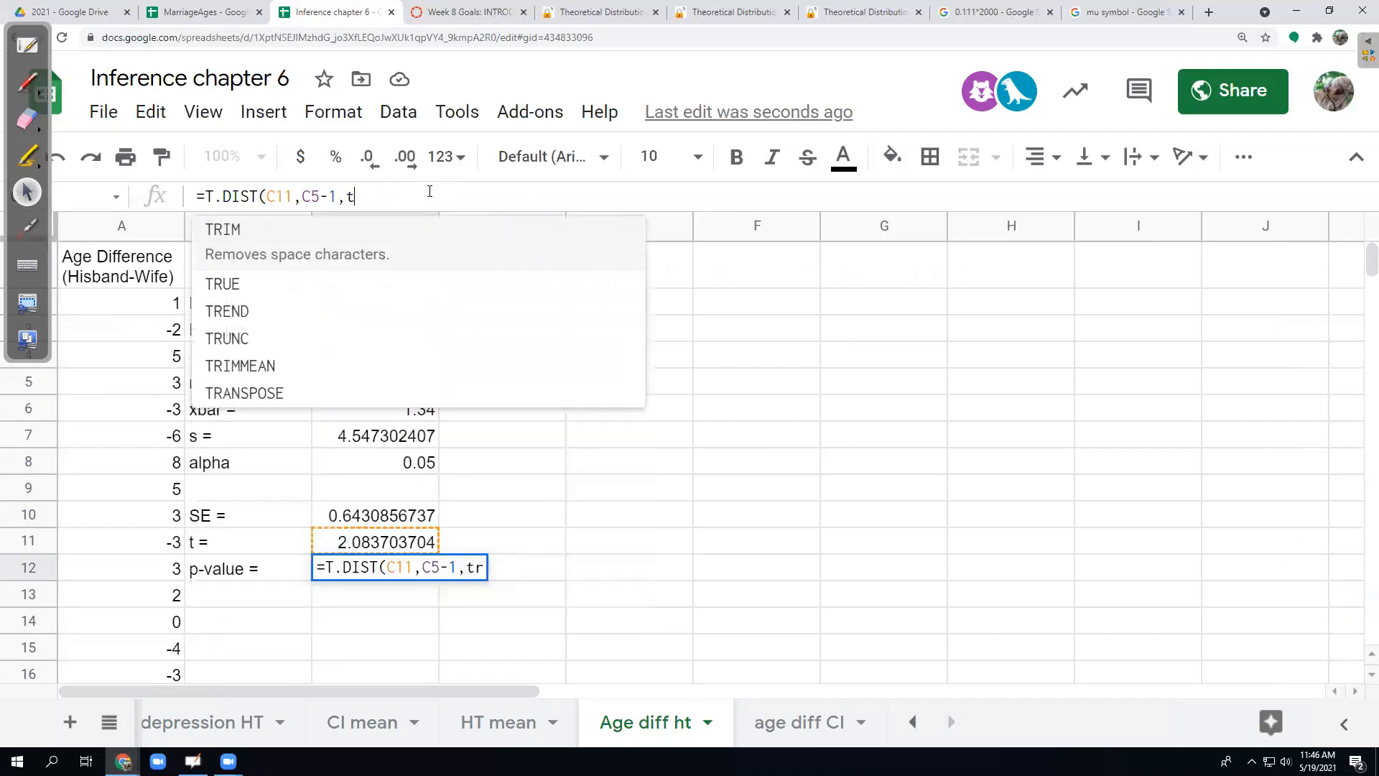
pyautogui.press('BackSpace')
pyautogui.press('BackSpace')
pyautogui.press('BackSpace')
pyautogui.press('BackSpace')
pyautogui.press('BackSpace')
pyautogui.press('BackSpace')
pyautogui.press('BackSpace')
pyautogui.press('BackSpace')
pyautogui.press('BackSpace')
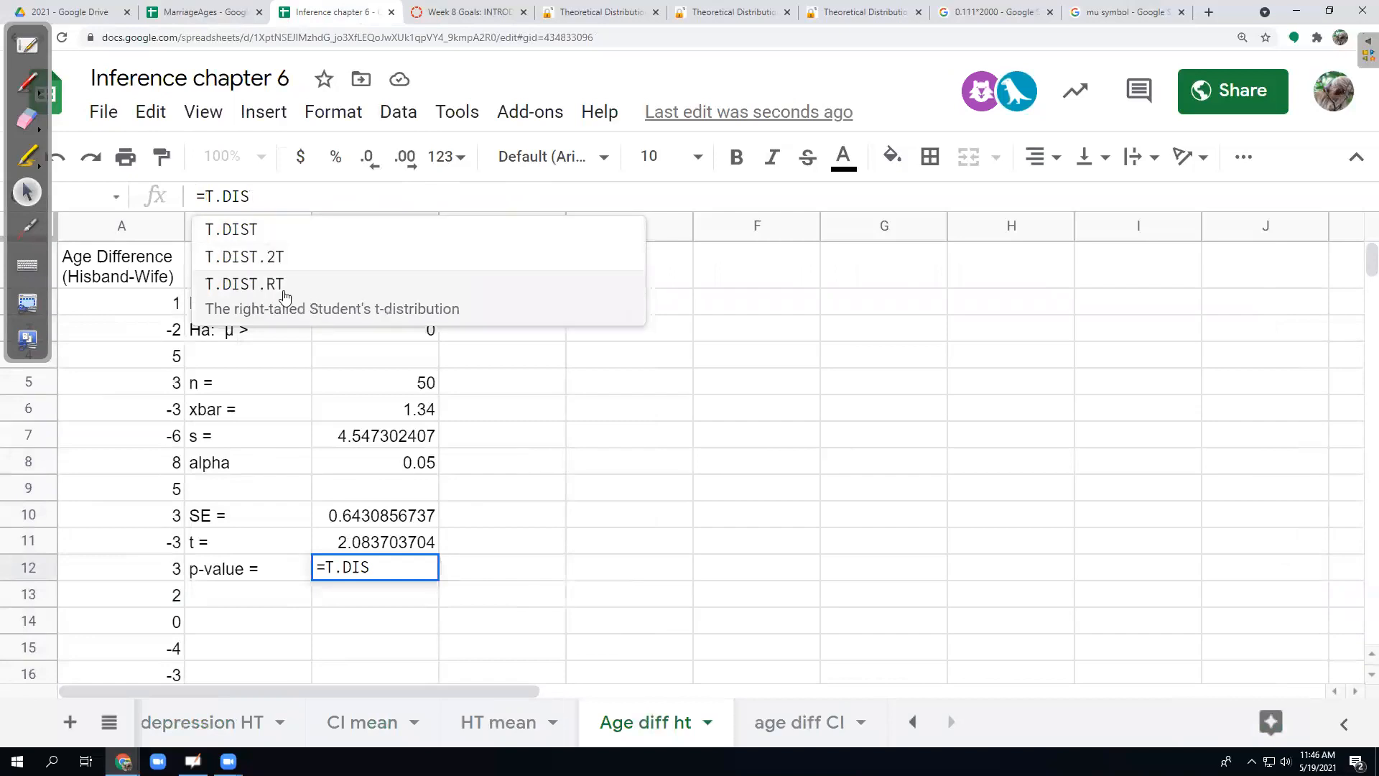
pyautogui.click(285, 296)
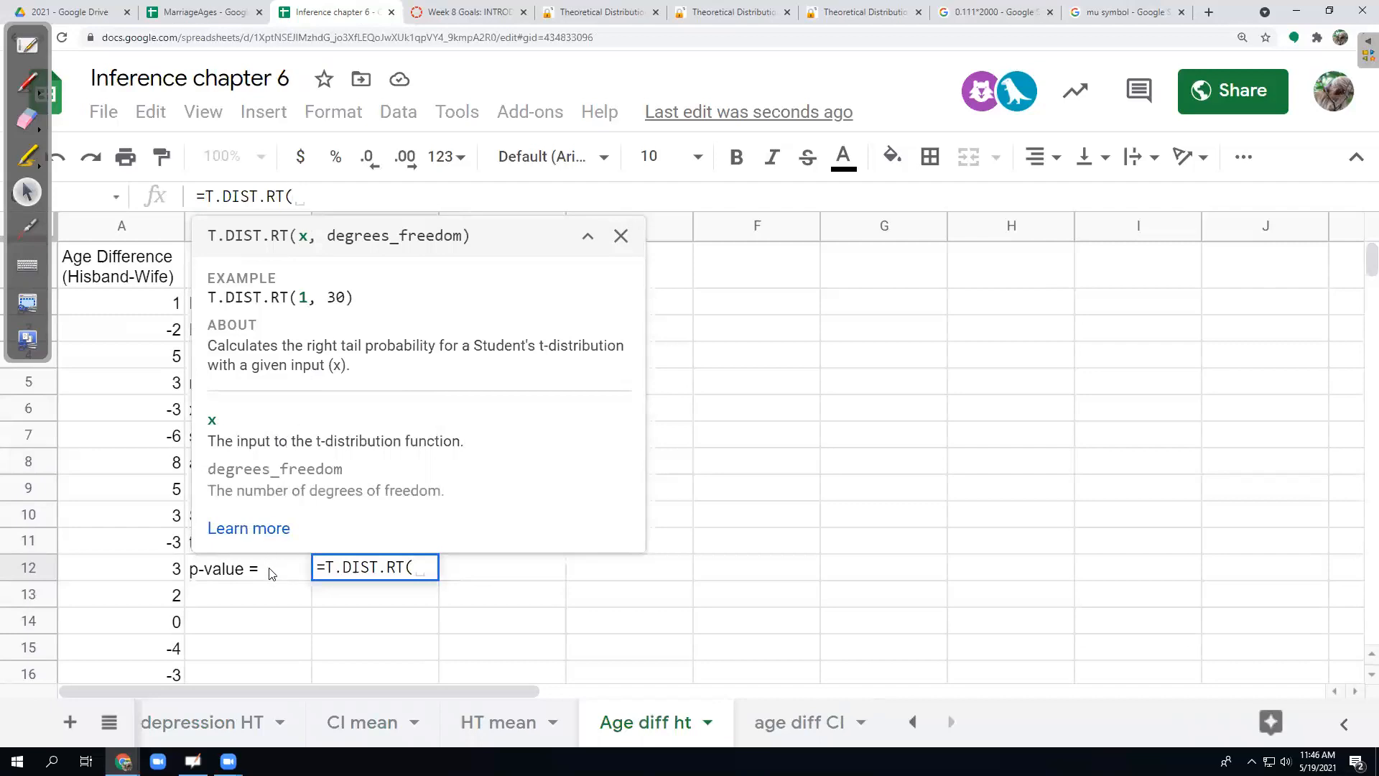
# Complete the p-value formula in C12 as =T.DIST.RT(C11,C5-1), using the t statistic and n minus 1 degrees of freedom.
pyautogui.click(374, 540)
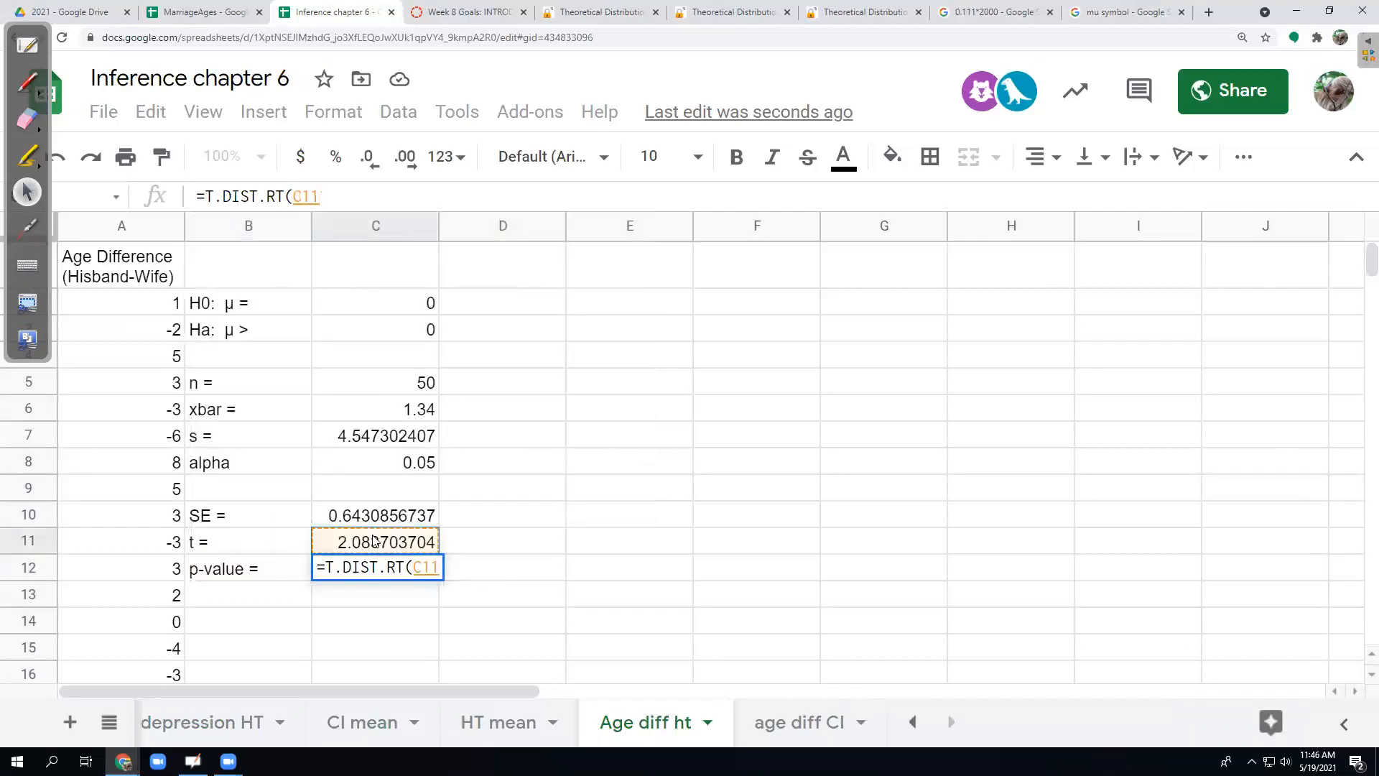
pyautogui.write(',')
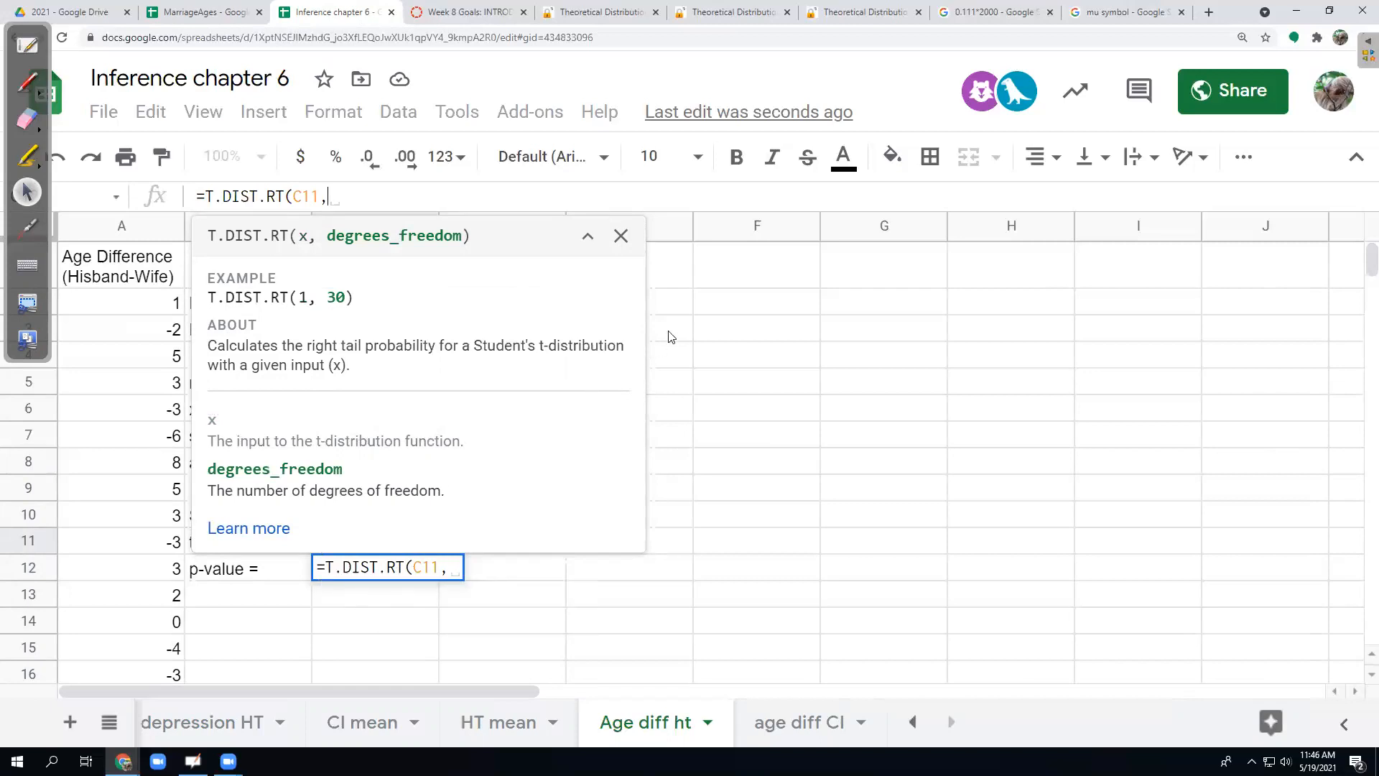
pyautogui.click(686, 313)
pyautogui.click(421, 388)
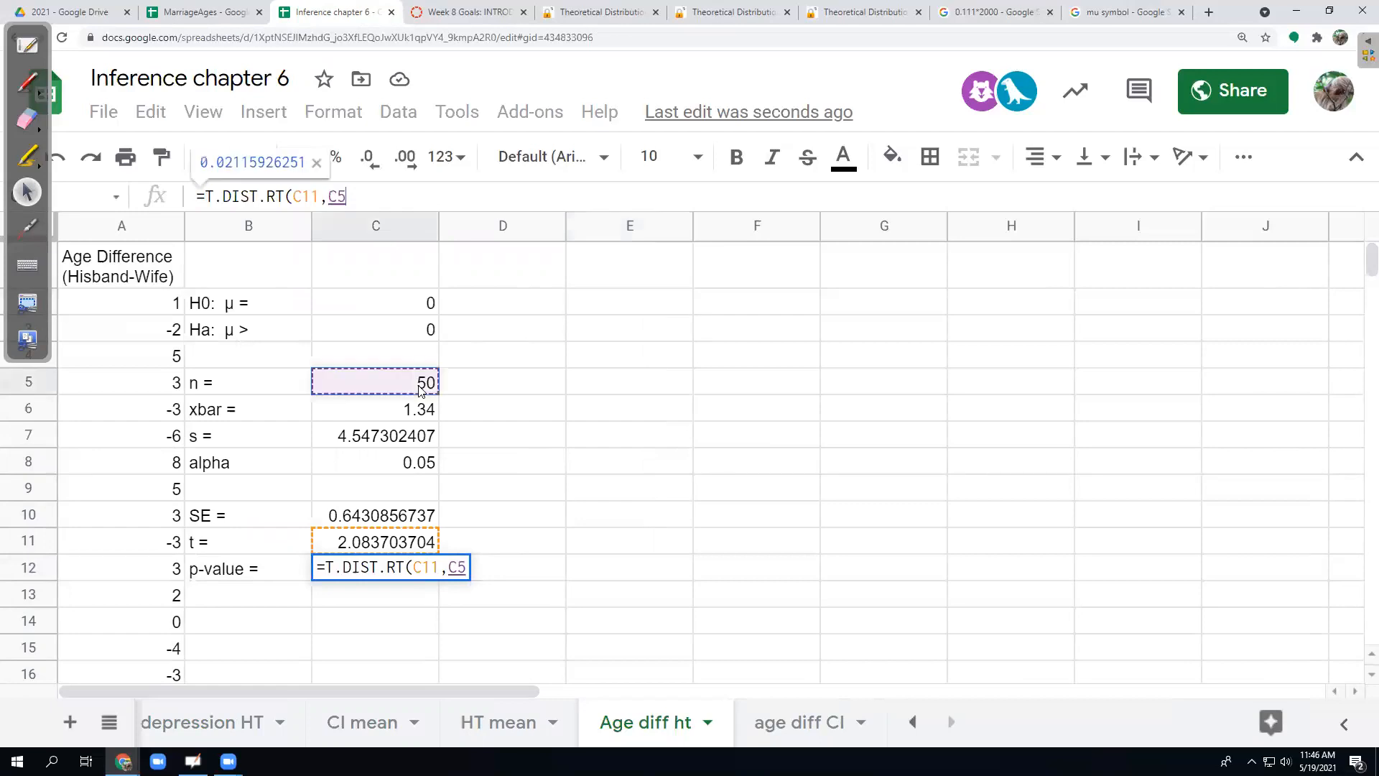
pyautogui.write('-1')
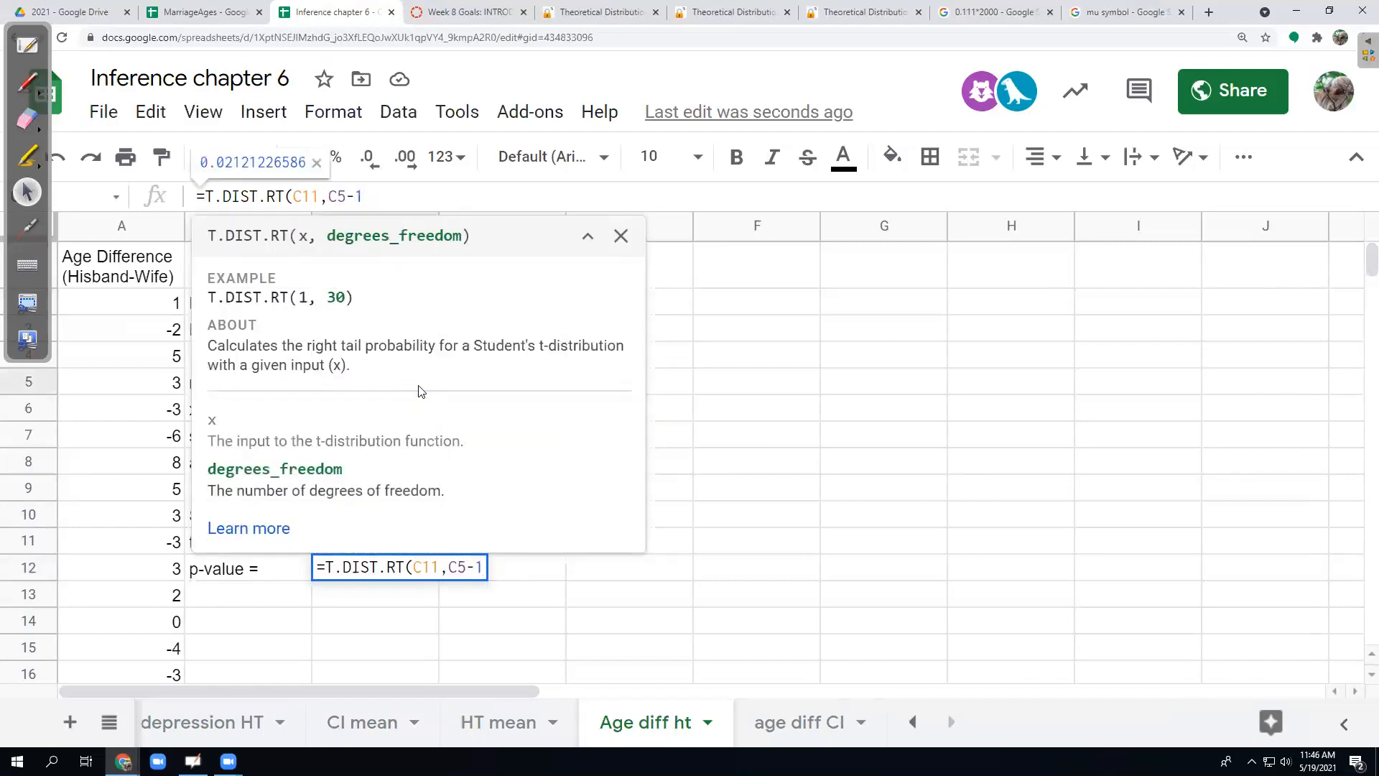
pyautogui.write(')')
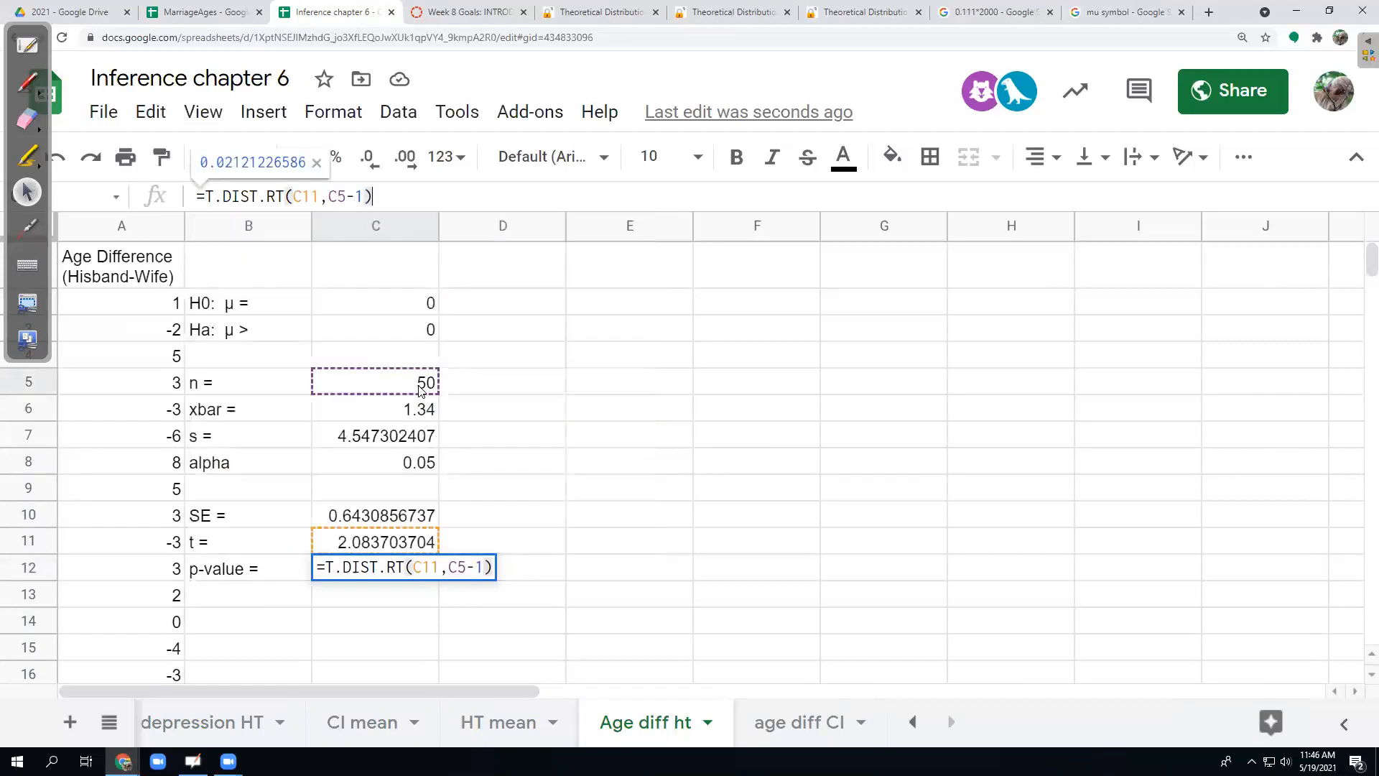
pyautogui.press('Return')
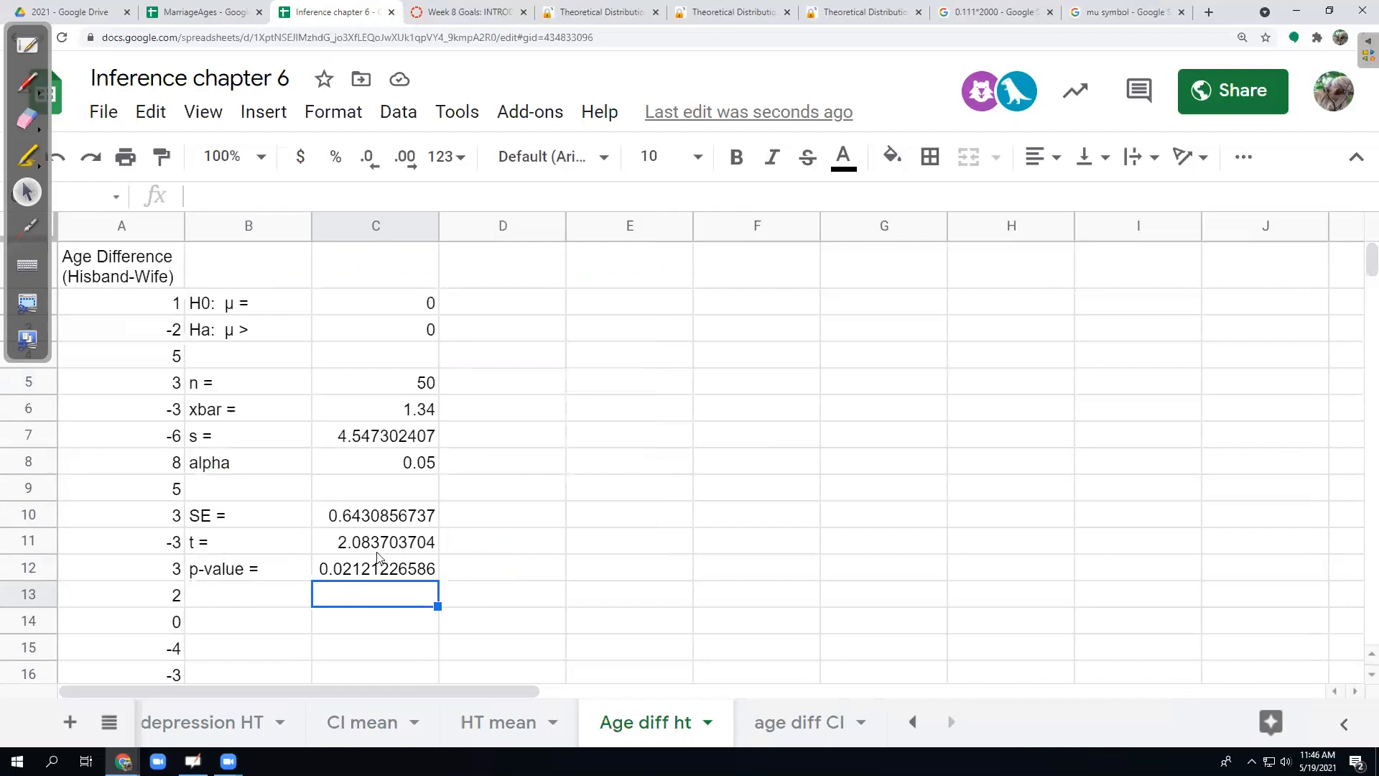
# Reduce the displayed precision of s in C7 to two decimal places.
pyautogui.click(413, 444)
pyautogui.click(371, 163)
pyautogui.click(371, 163)
pyautogui.click(372, 164)
pyautogui.click(372, 164)
pyautogui.click(372, 163)
pyautogui.click(372, 163)
pyautogui.click(372, 164)
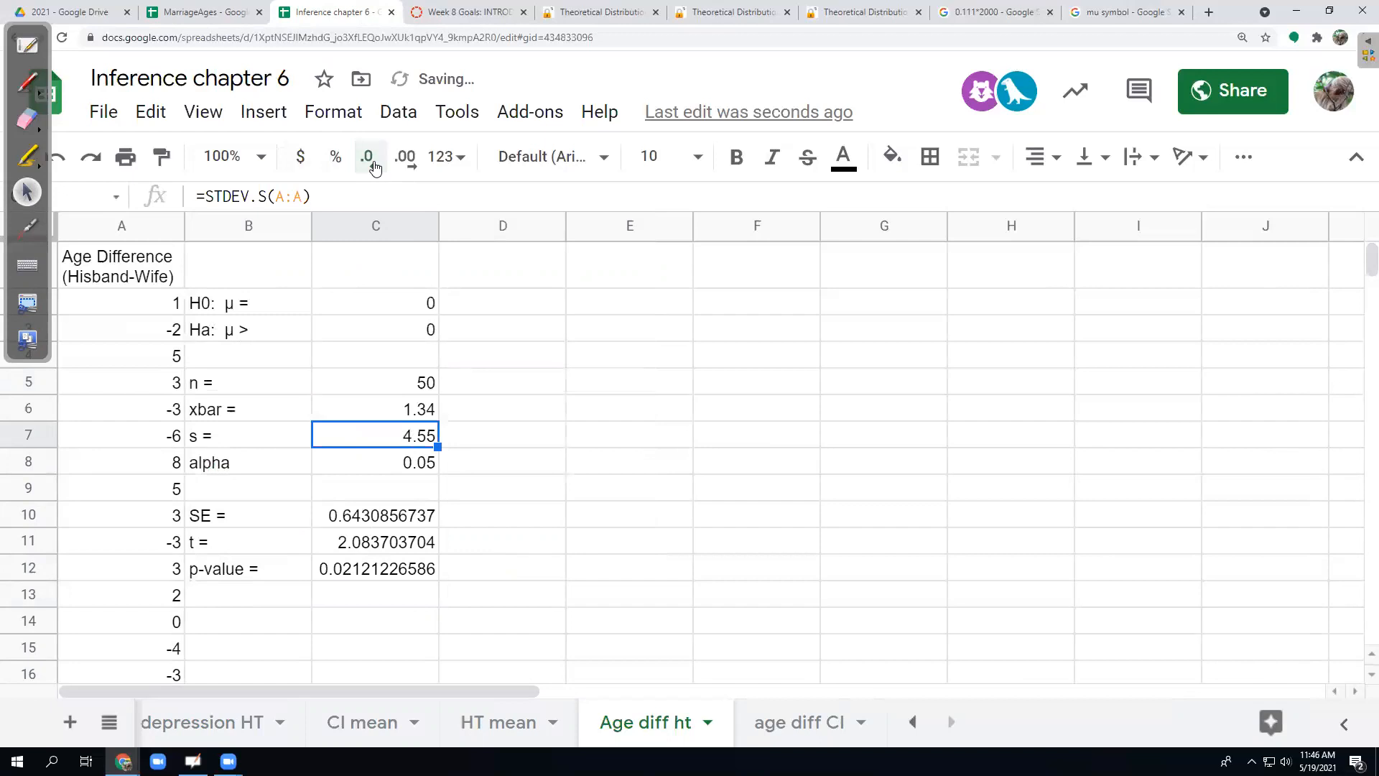
# Reduce the displayed precision of the SE in C10 to four decimal places.
pyautogui.click(413, 517)
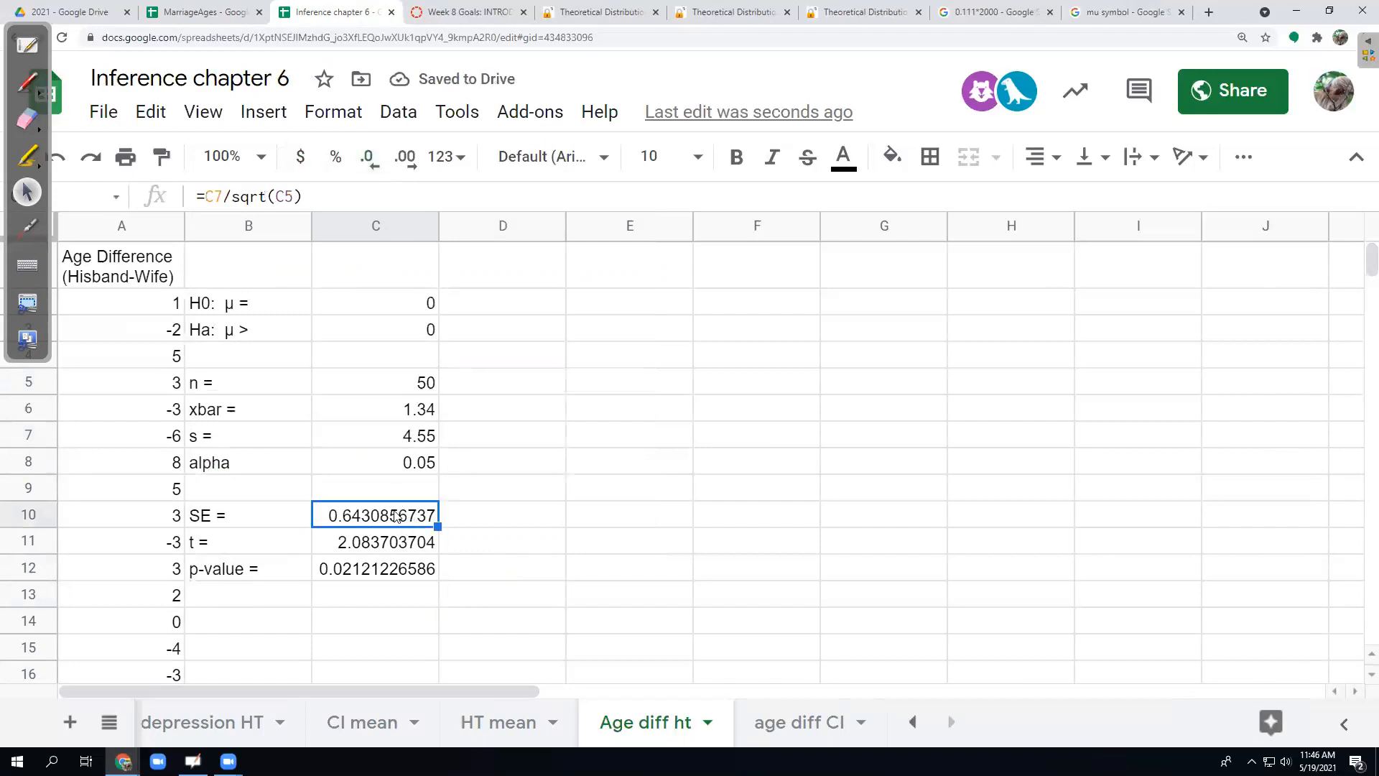
pyautogui.click(372, 164)
pyautogui.click(372, 163)
pyautogui.click(372, 163)
pyautogui.click(372, 164)
pyautogui.click(373, 164)
pyautogui.click(372, 164)
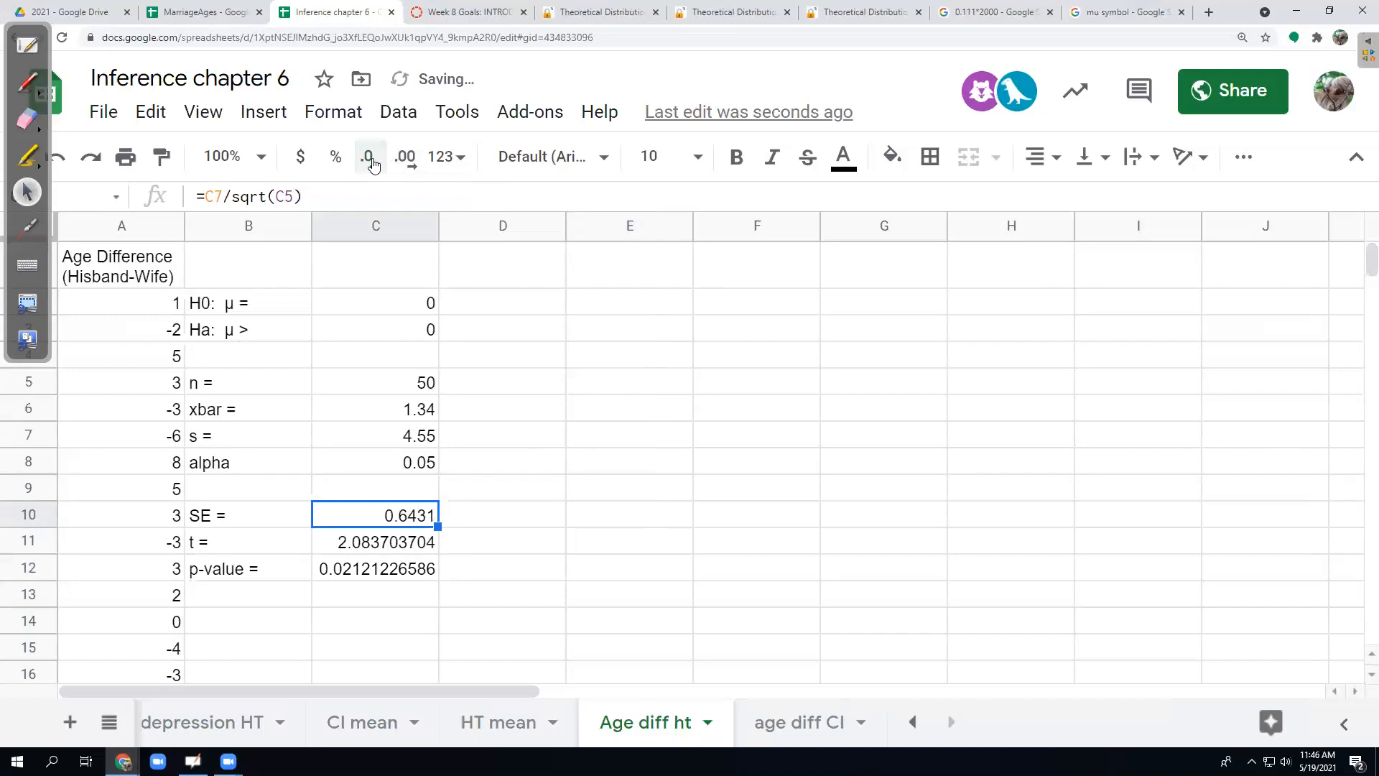
# Show the t statistic in C11 with four decimal places.
pyautogui.click(385, 544)
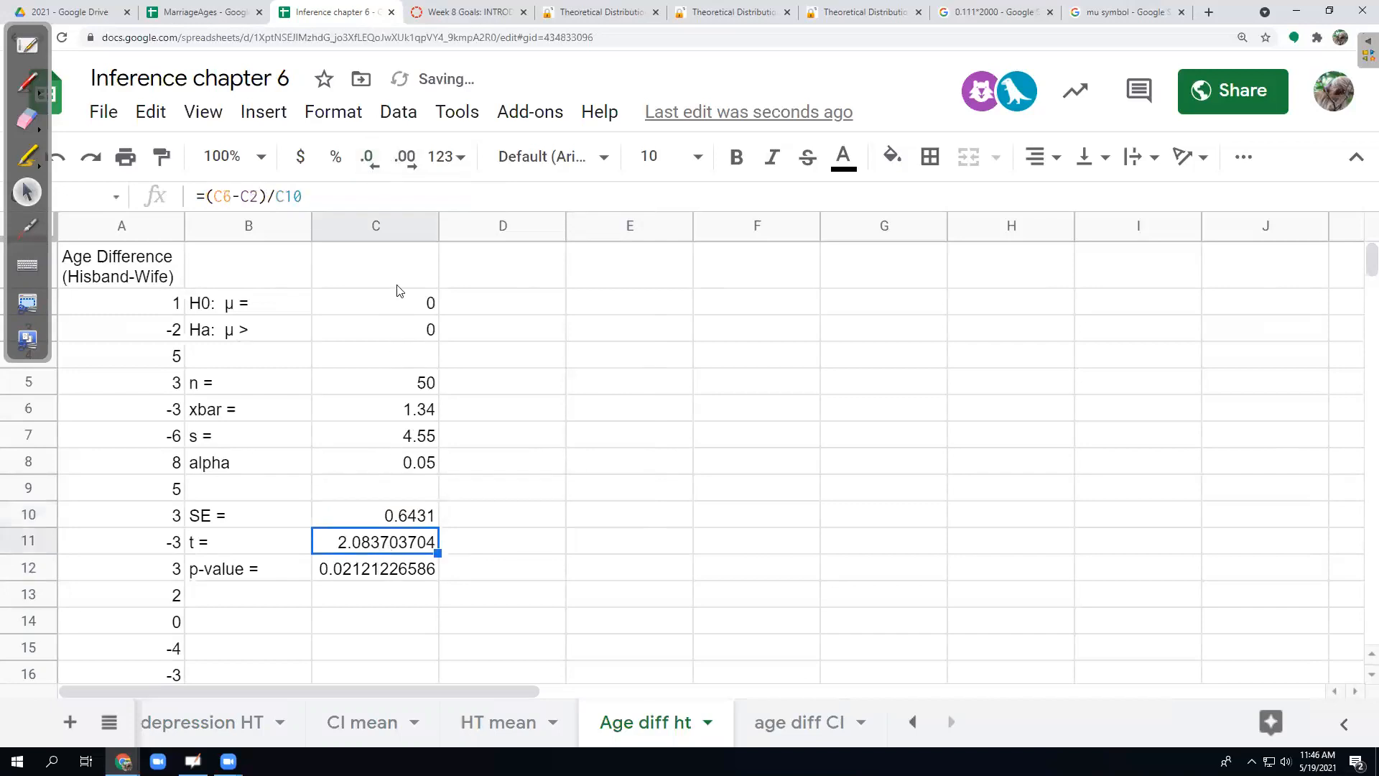
pyautogui.click(370, 161)
pyautogui.click(370, 160)
pyautogui.click(370, 159)
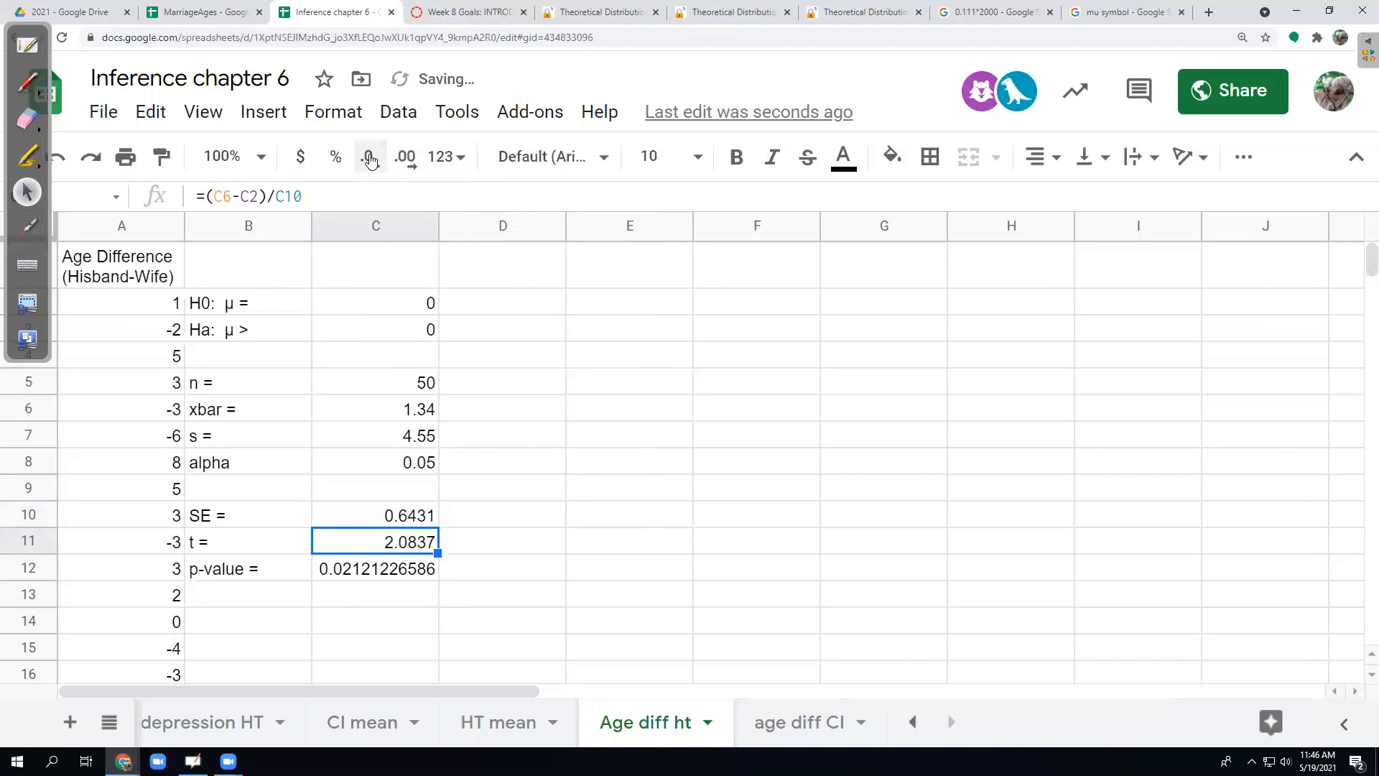
# Show the p-value in C12 with five decimal places.
pyautogui.click(393, 572)
pyautogui.click(372, 164)
pyautogui.click(373, 166)
pyautogui.click(374, 165)
pyautogui.click(374, 165)
pyautogui.click(374, 165)
pyautogui.click(373, 165)
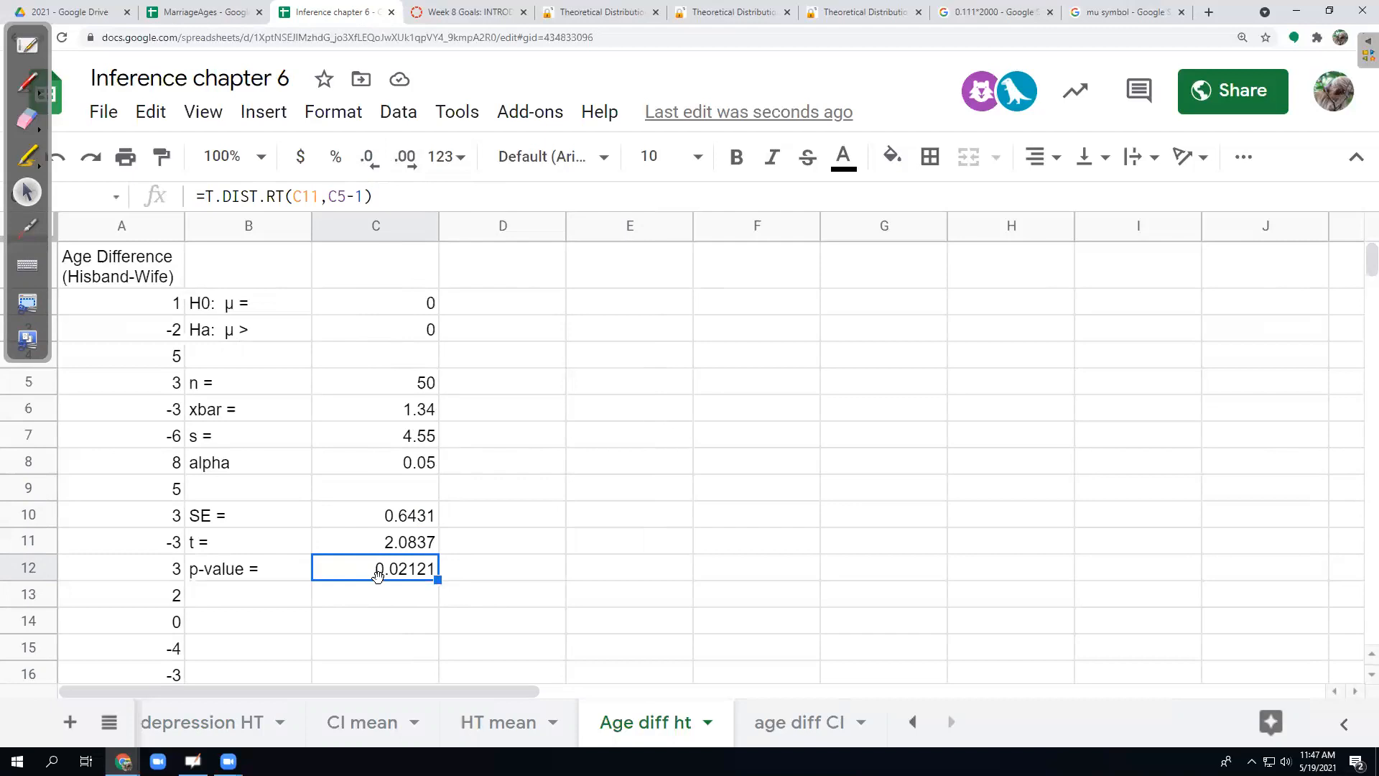
# Enter the conclusions "Reject null based on alpha at 5%" in C13 and "The husband seems to be older on average" in C14.
pyautogui.click(385, 602)
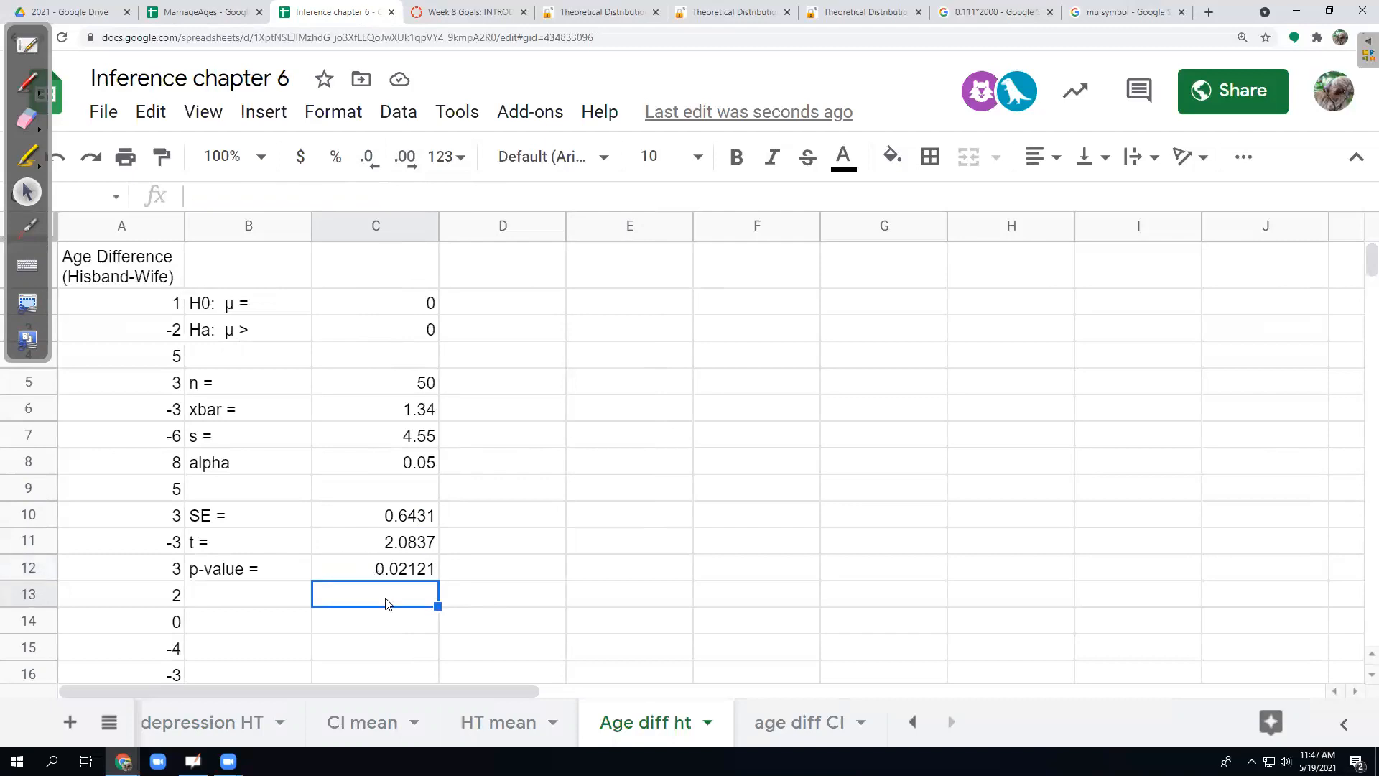
pyautogui.write('Reject null based on alpha at 5%')
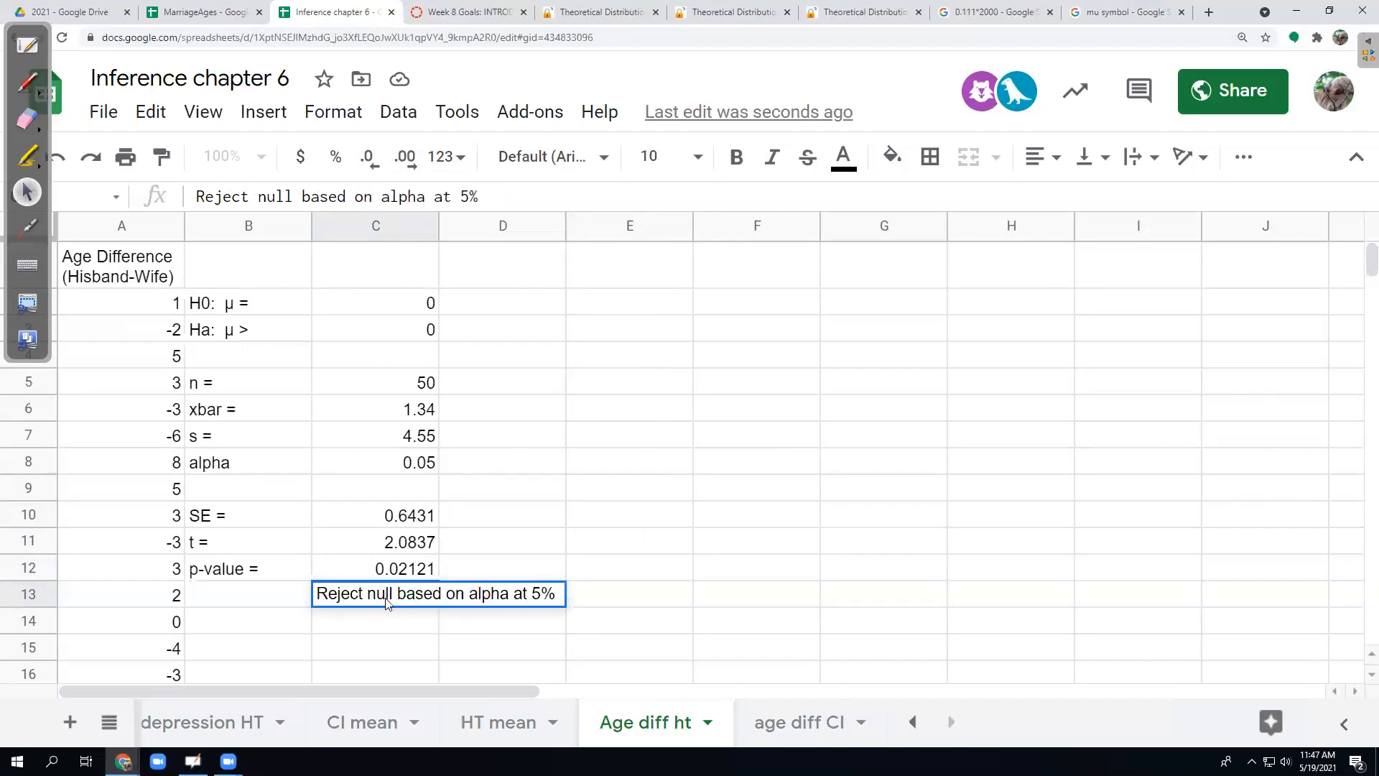
pyautogui.press('Return')
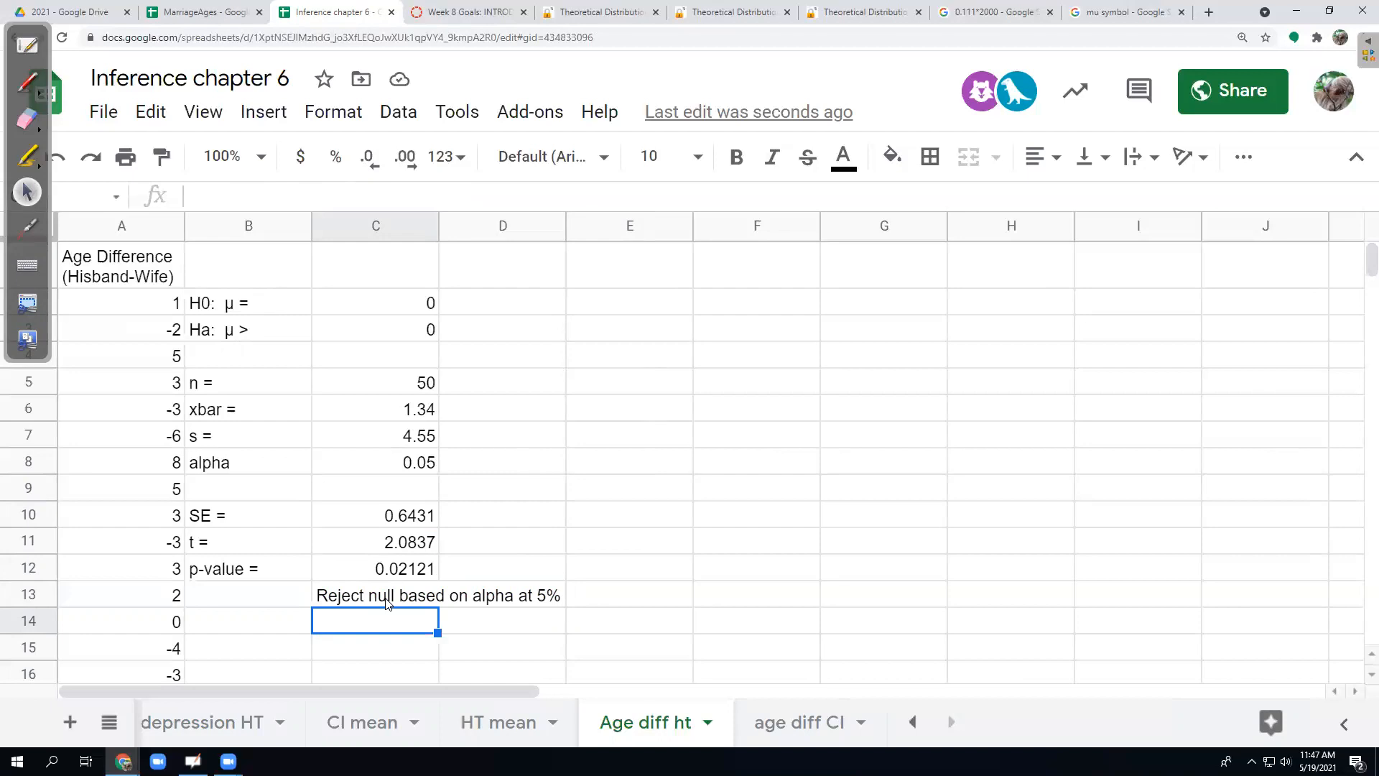
pyautogui.write('The husband seems to be older on average')
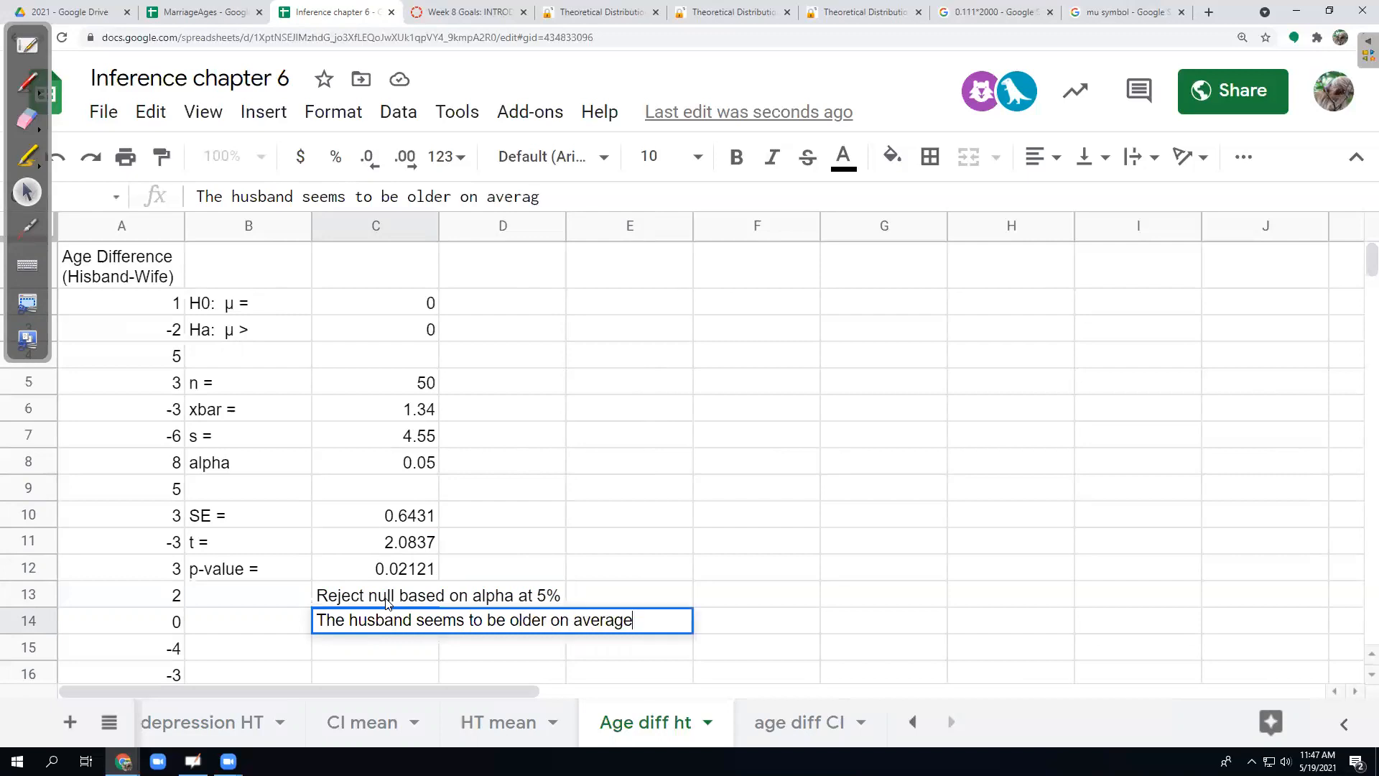
pyautogui.press('Return')
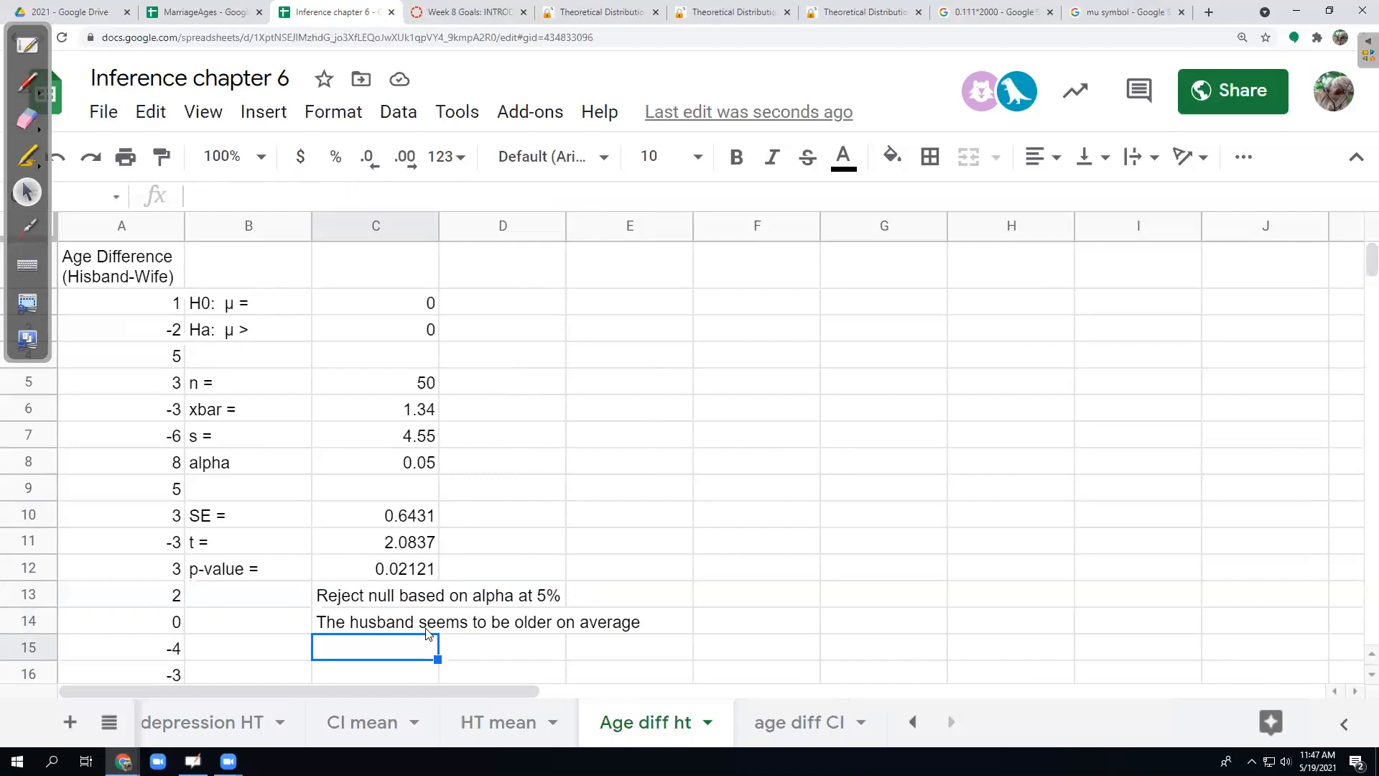
pyautogui.click(412, 308)
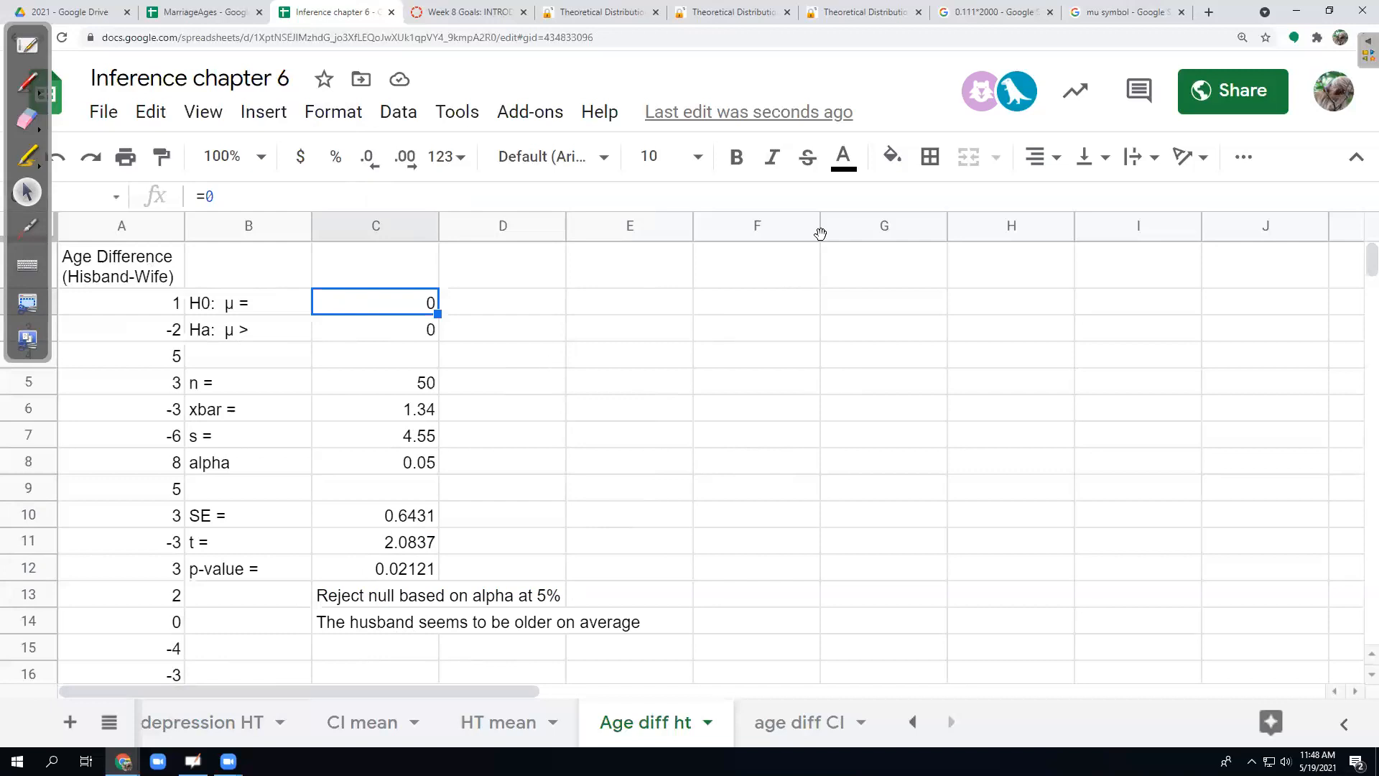
pyautogui.click(105, 118)
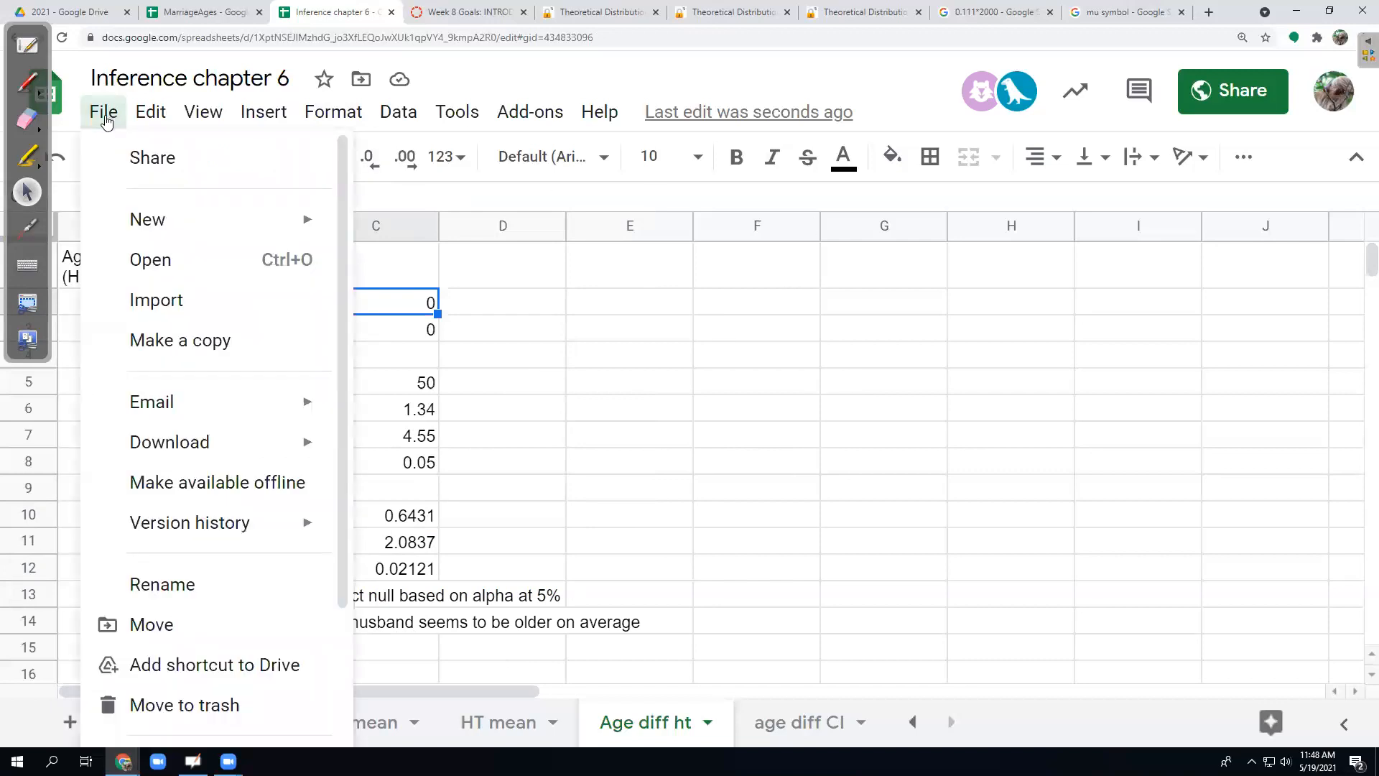
pyautogui.click(654, 388)
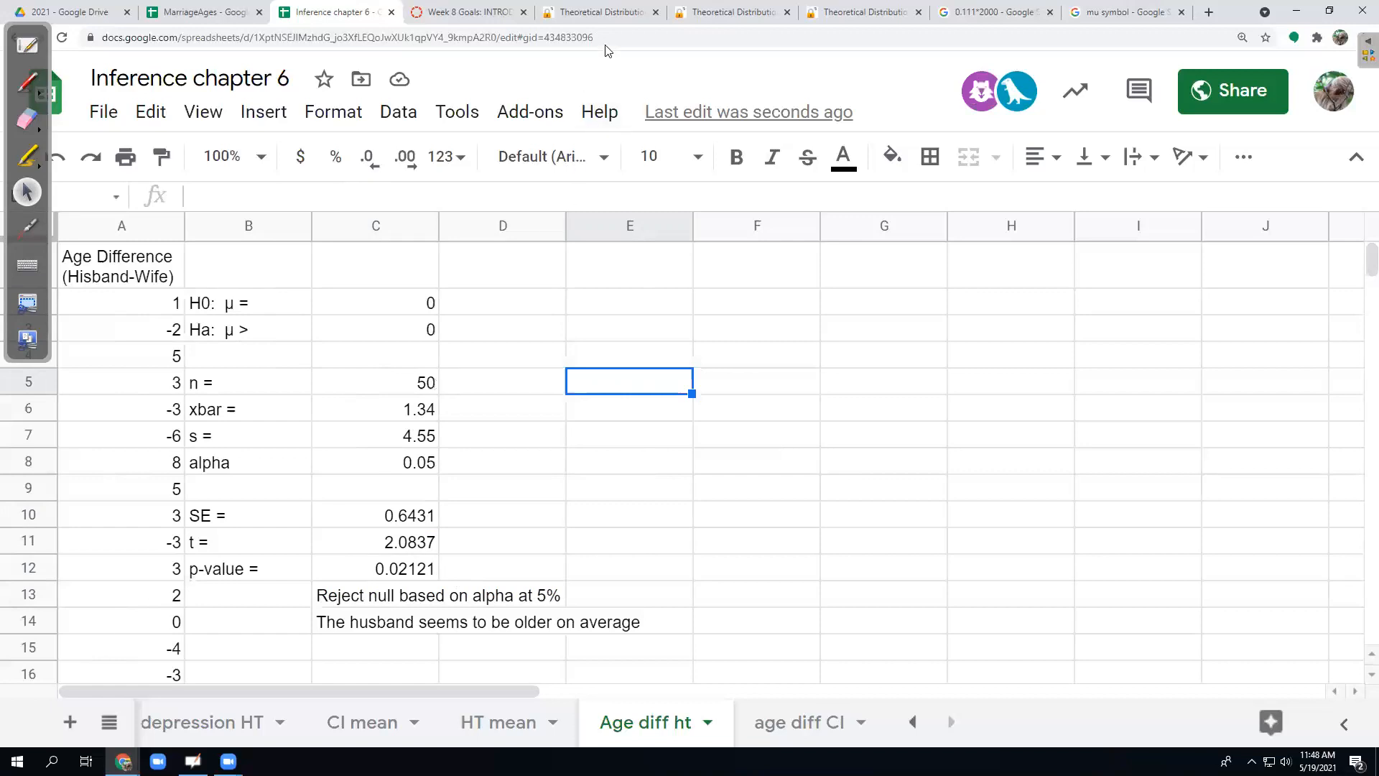
# View the StatKey t and normal distribution plots, and switch to the OpenBoard whiteboard with the age difference notes.
pyautogui.click(602, 12)
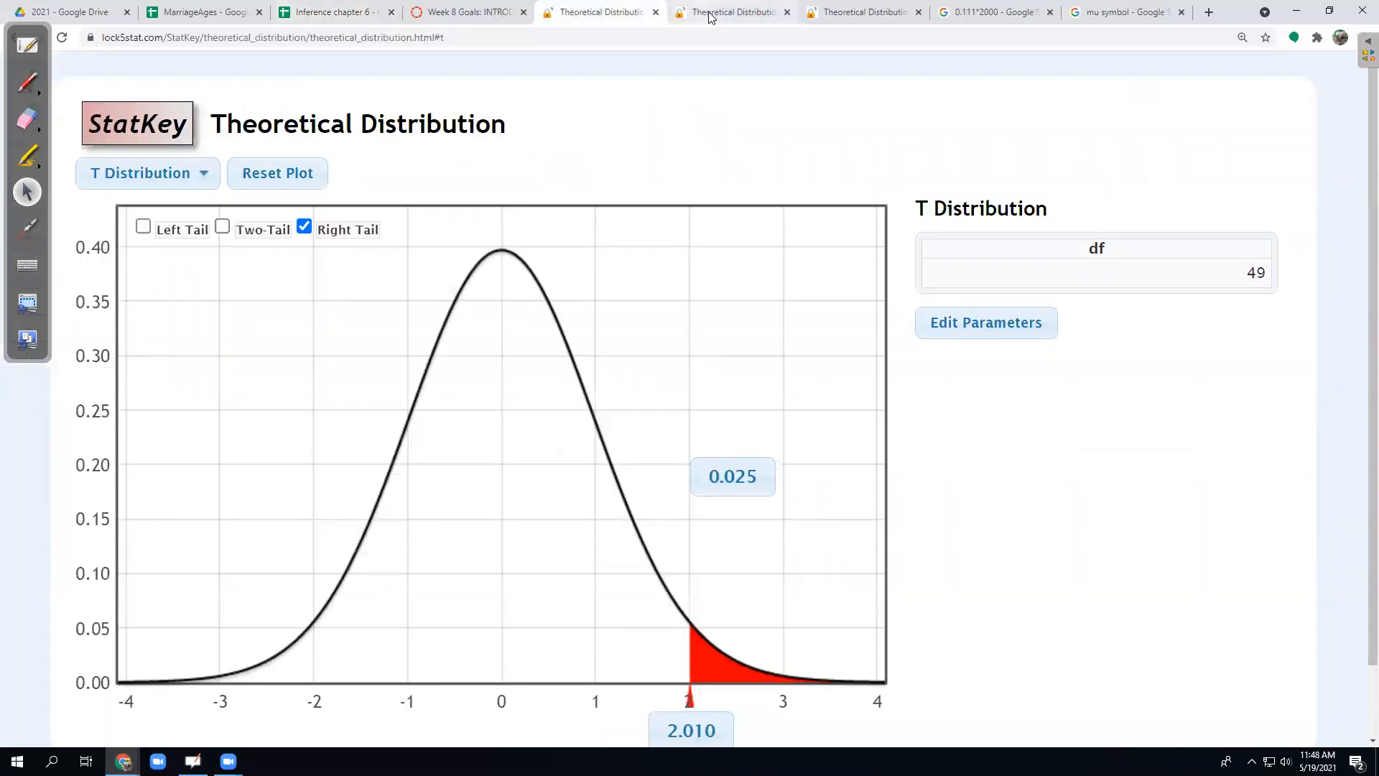
pyautogui.click(709, 14)
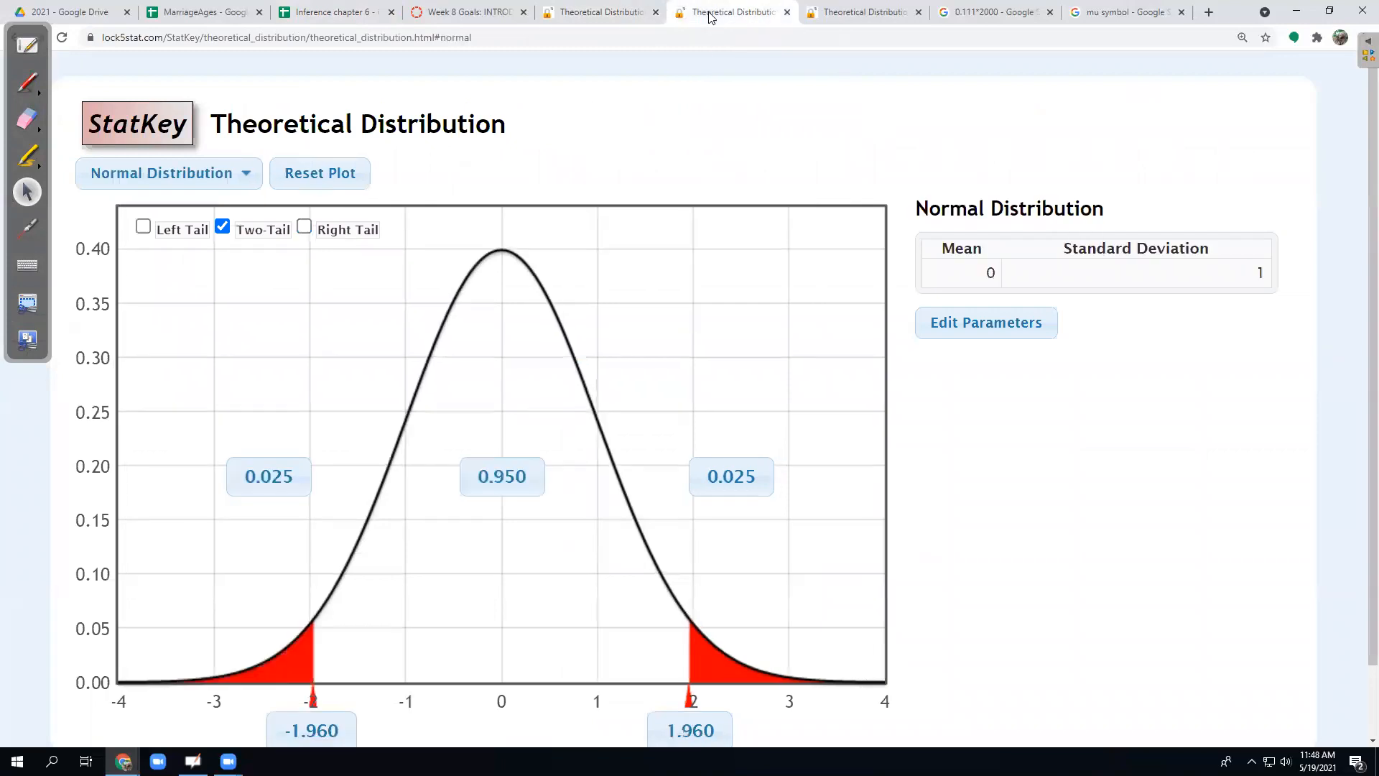
pyautogui.click(22, 51)
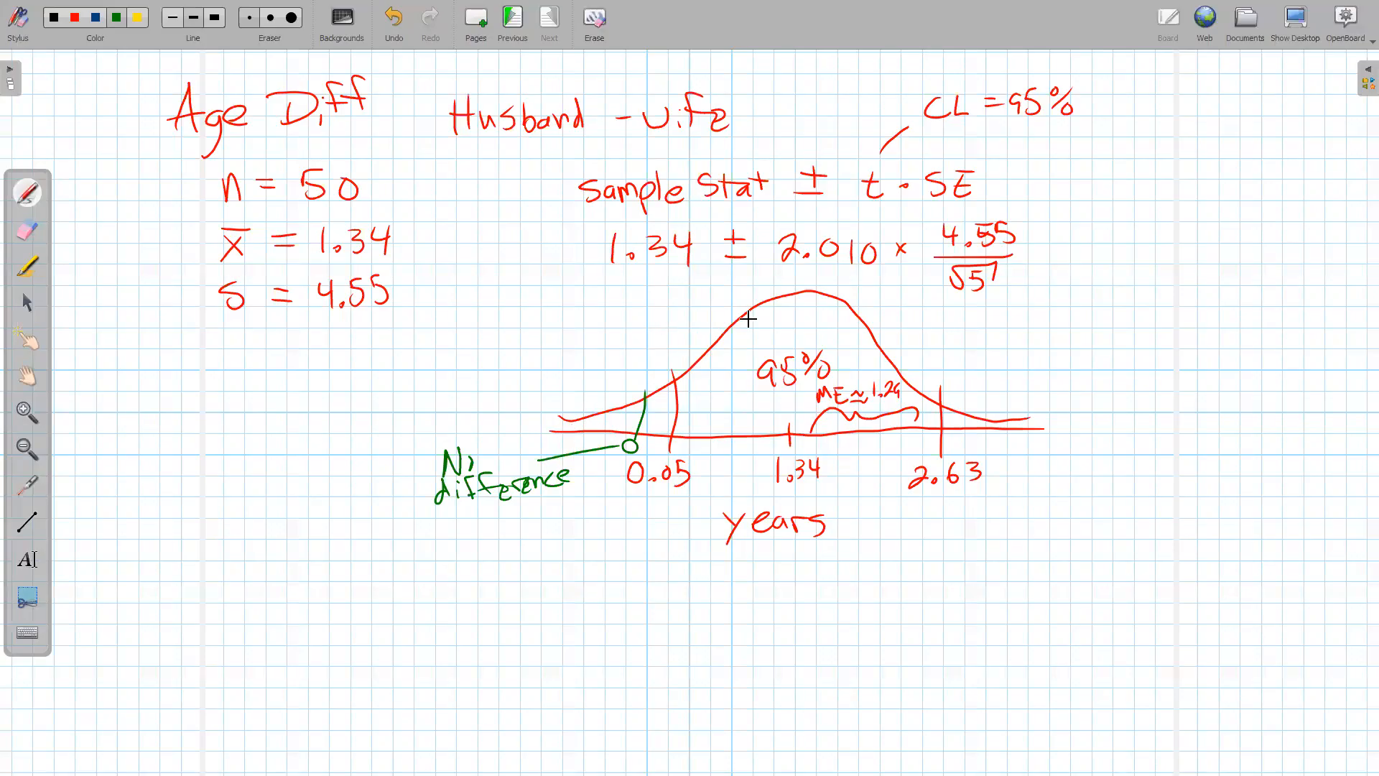